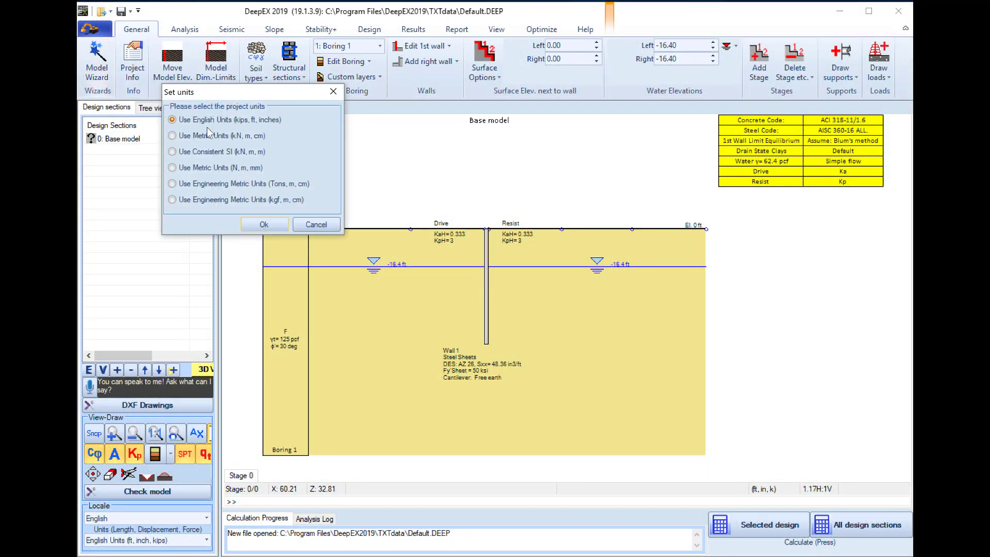
# Use English units (kips, ft, inches) and keep limit equilibrium analysis with FHWA (USA) pressures and California Trenching Manual 2011 (option negative moments).
pyautogui.click(264, 225)
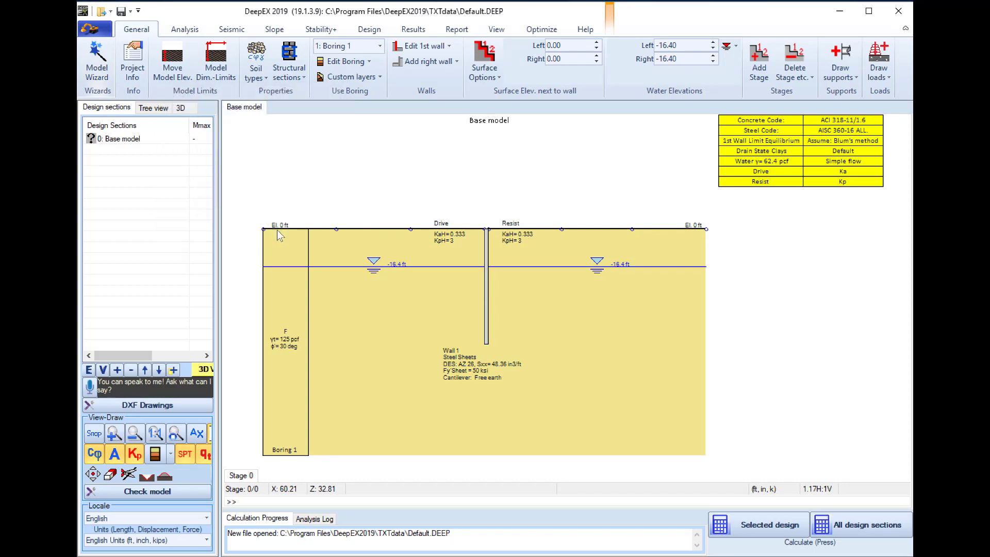
pyautogui.click(338, 260)
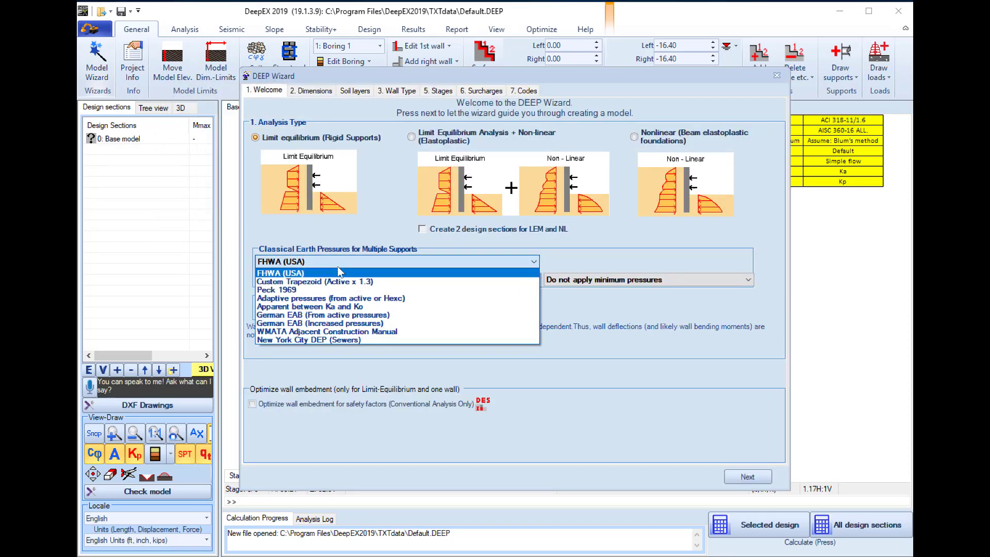
pyautogui.click(304, 272)
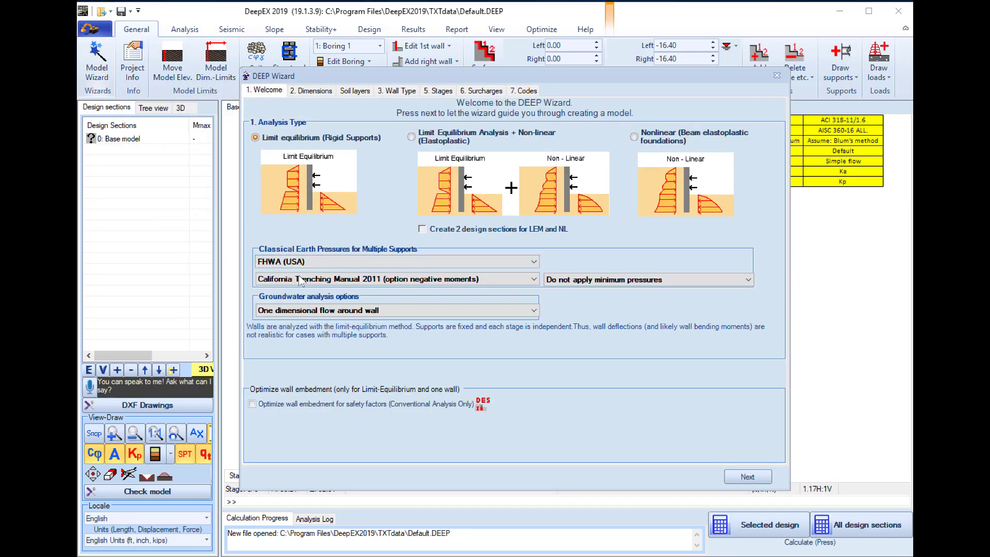
pyautogui.click(303, 279)
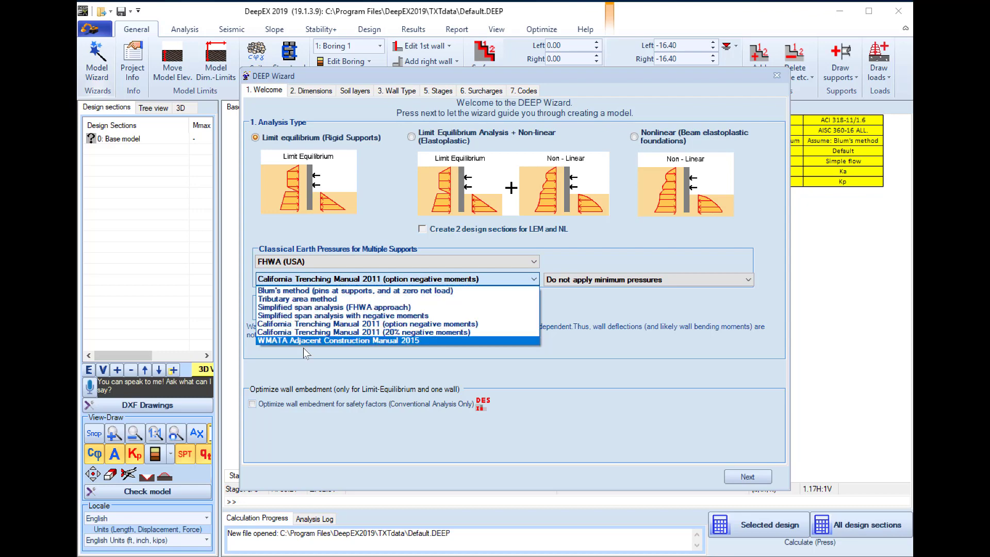
pyautogui.click(682, 398)
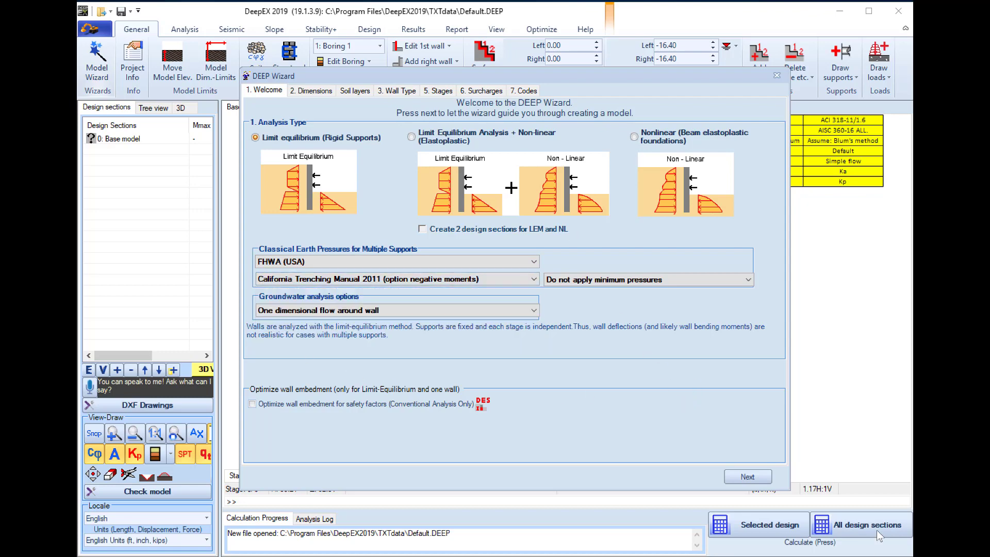
pyautogui.click(747, 477)
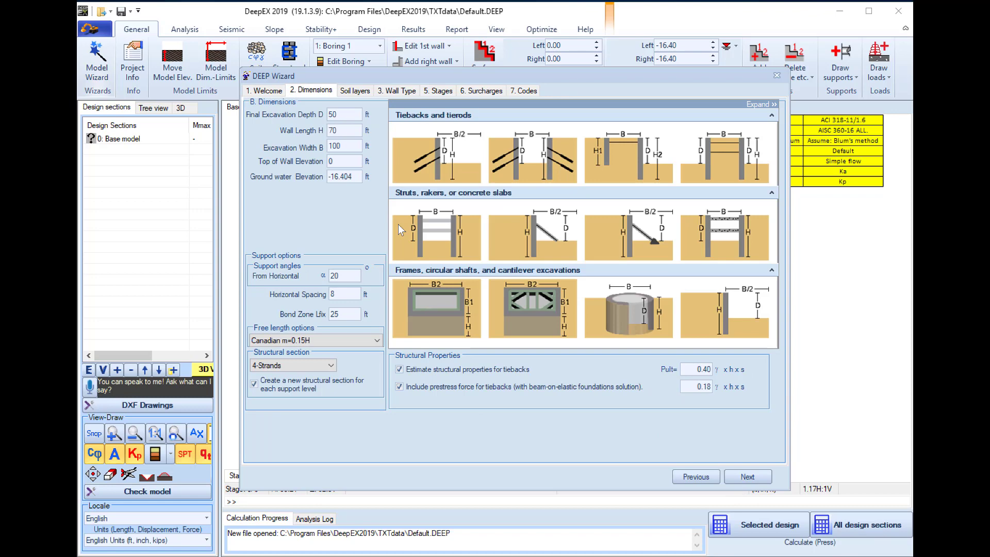
# Define a one-wall tieback excavation with 43 ft final excavation depth, 65 ft wall length and -10 ft groundwater elevation.
pyautogui.press('Tab')
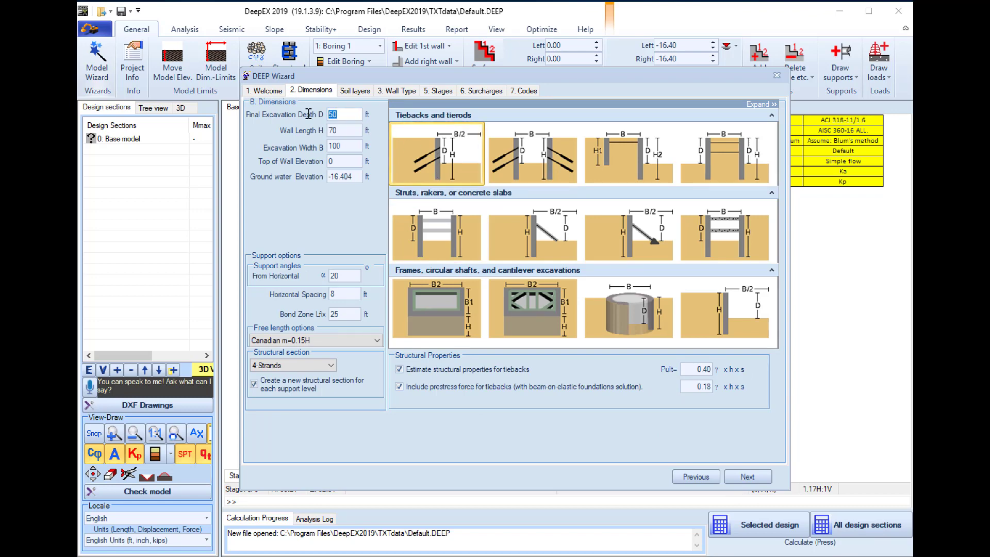
pyautogui.write('43')
pyautogui.press('Tab')
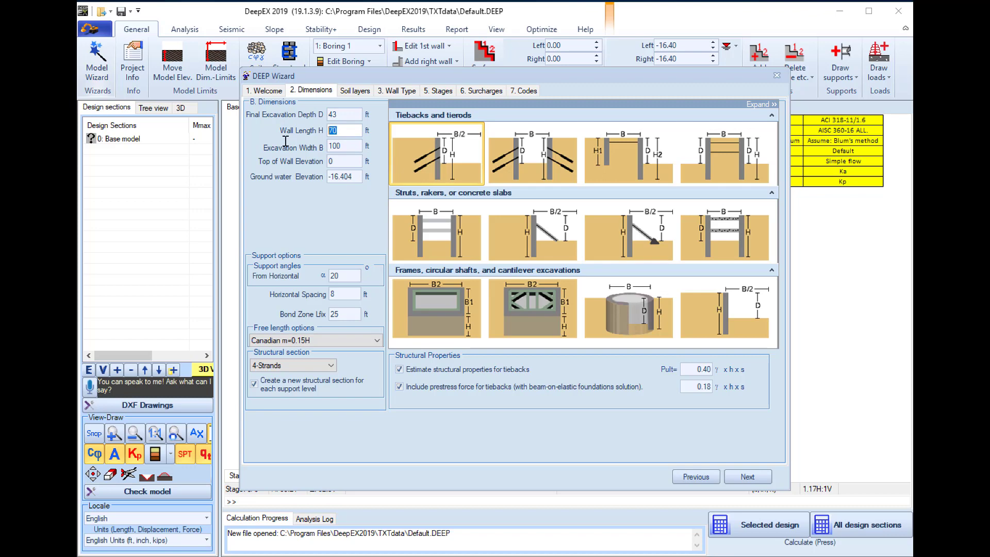
pyautogui.write('65')
pyautogui.moveTo(357, 176); pyautogui.dragTo(335, 178)
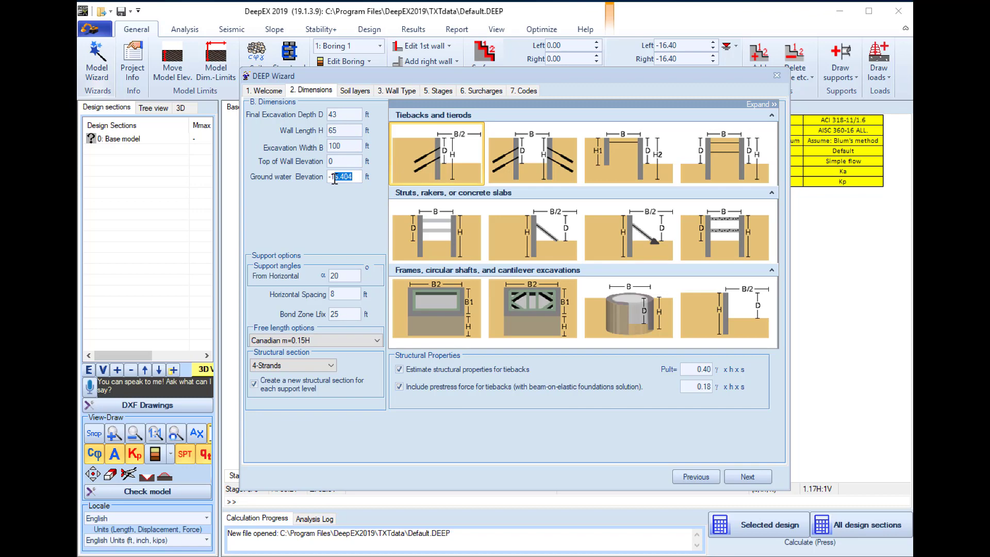
pyautogui.write('0')
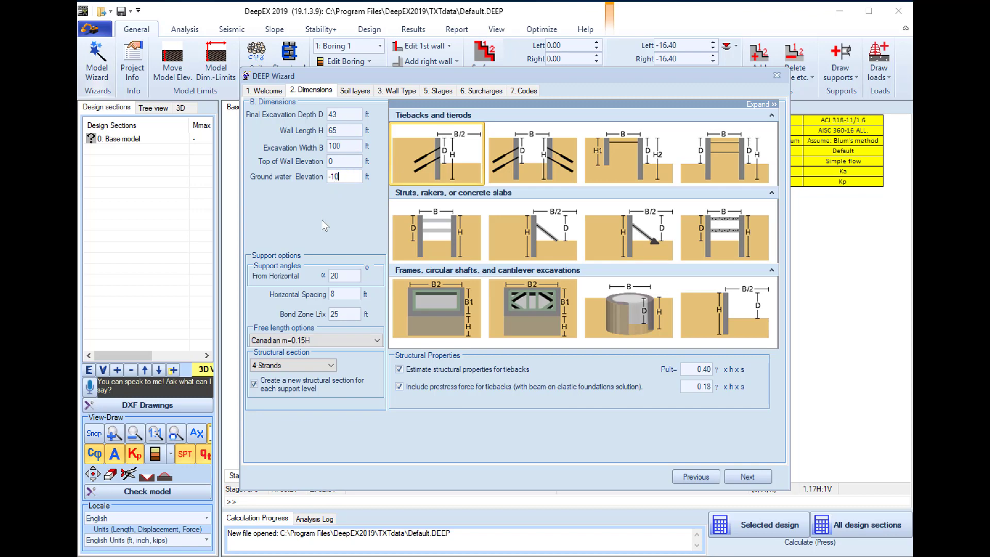
pyautogui.click(284, 381)
pyautogui.click(321, 367)
pyautogui.click(320, 367)
pyautogui.click(748, 476)
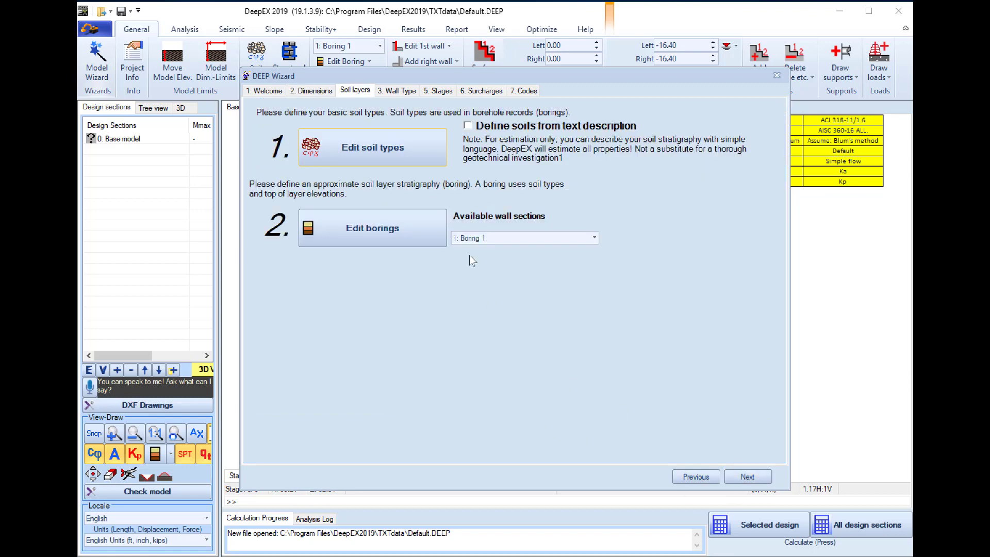
# Examine the properties of the predefined soil types, from F through O1 to Rock, without changing them.
pyautogui.click(388, 149)
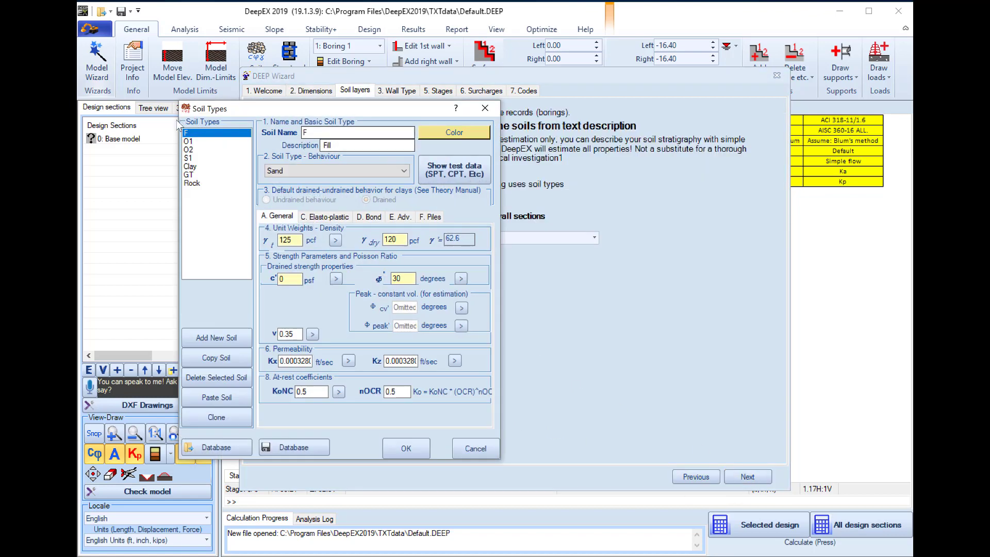
pyautogui.press('Down')
pyautogui.press('Down')
pyautogui.press('Down')
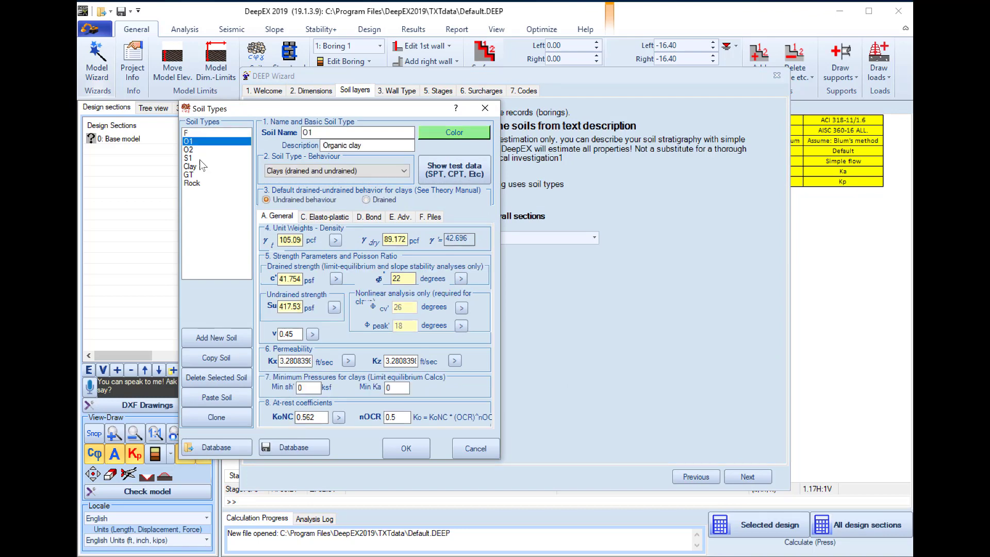
pyautogui.click(200, 183)
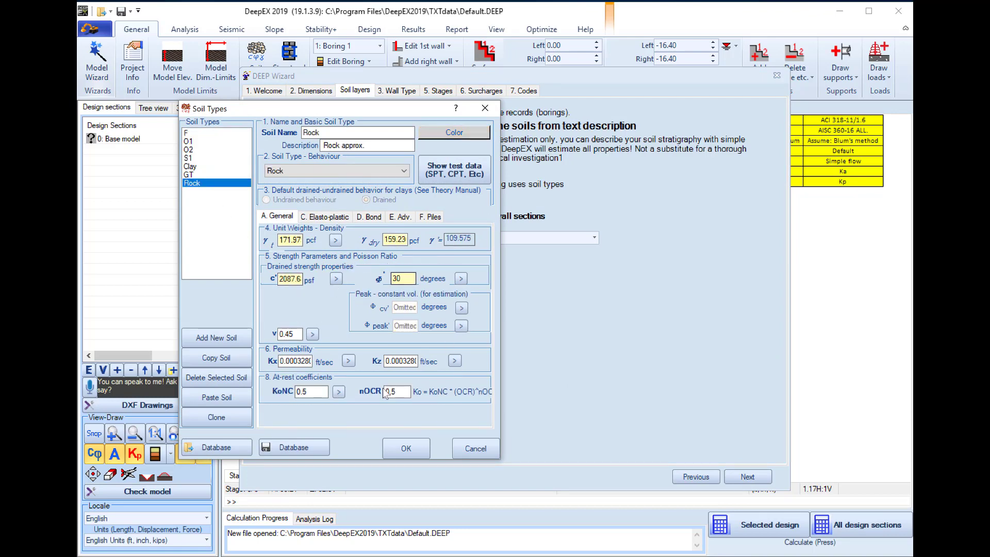
pyautogui.click(467, 449)
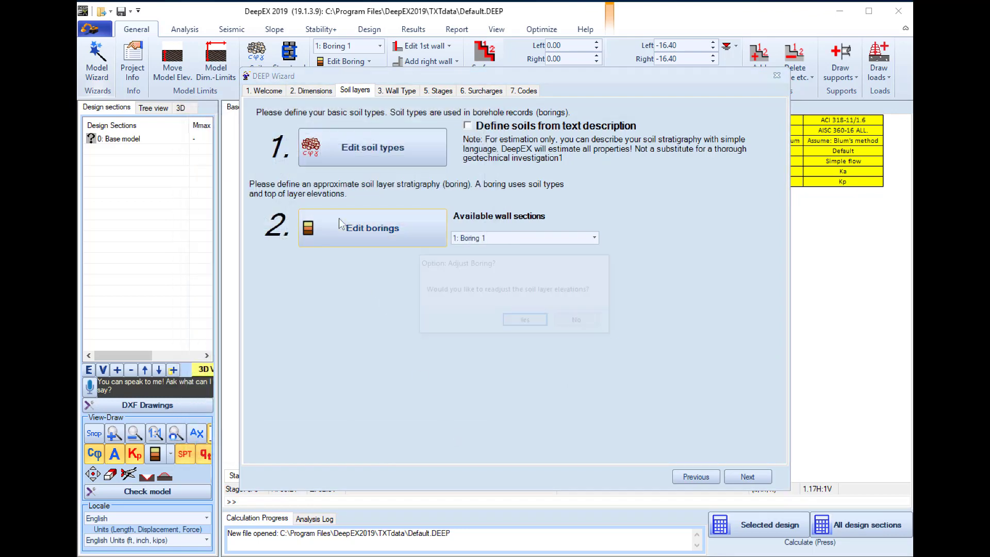
# Open Boring 1 for editing, accepting the layer elevation readjustment, and add an S1 soil layer with top elevation -10 ft.
pyautogui.click(338, 218)
pyautogui.click(522, 322)
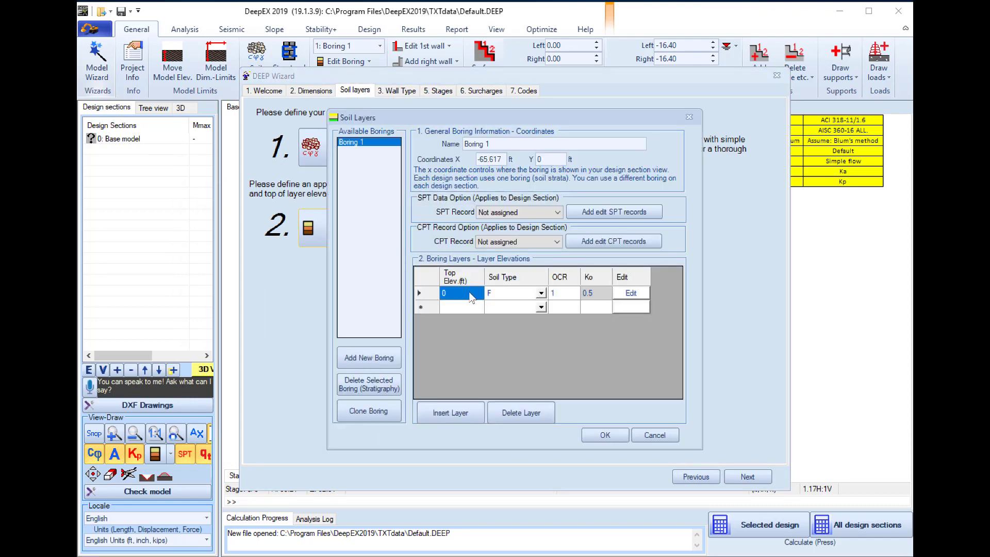
pyautogui.write('-10')
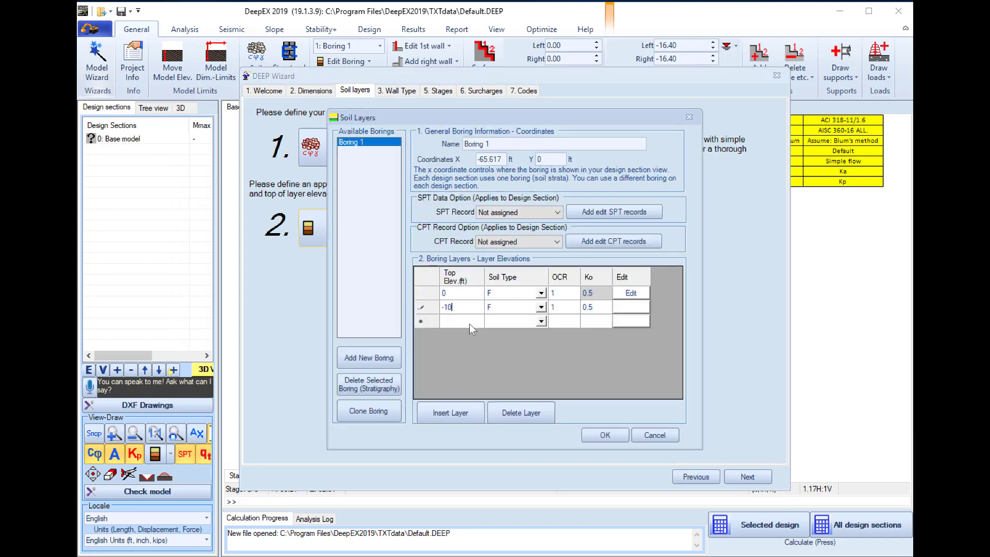
pyautogui.click(503, 310)
pyautogui.click(504, 309)
pyautogui.click(505, 344)
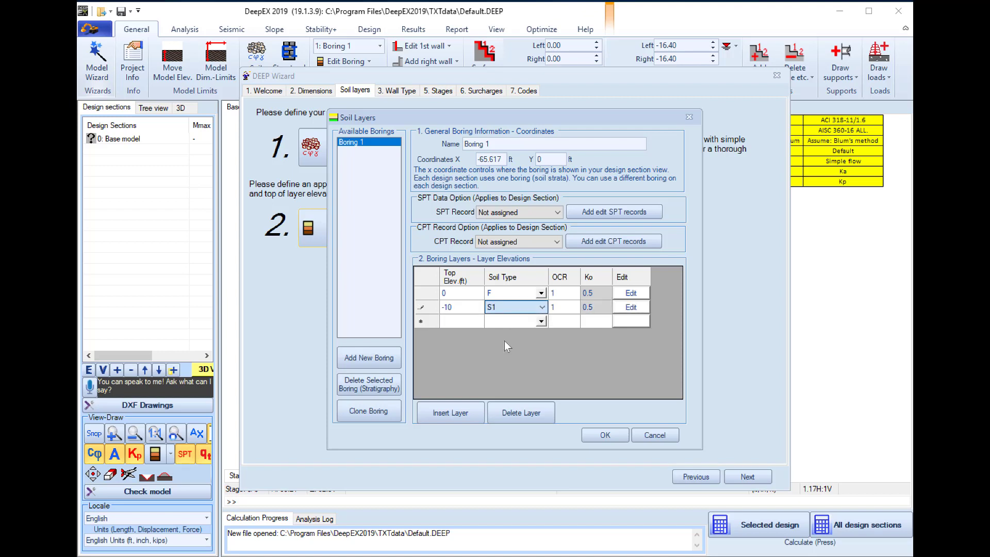
# Add a GT soil layer with top elevation -30 ft to Boring 1, accept the stratigraphy and continue to the wall type.
pyautogui.click(460, 321)
pyautogui.write('-30')
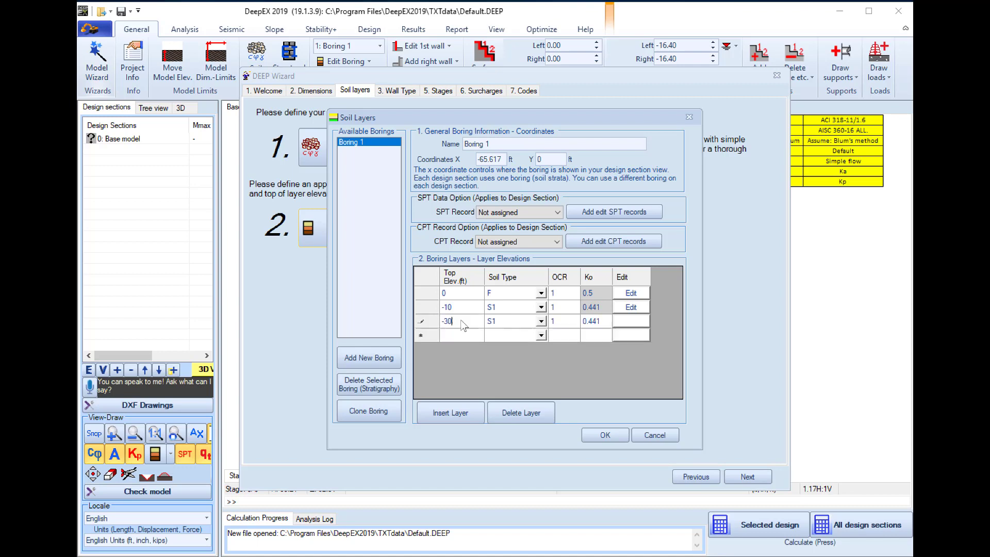
pyautogui.click(511, 321)
pyautogui.click(512, 321)
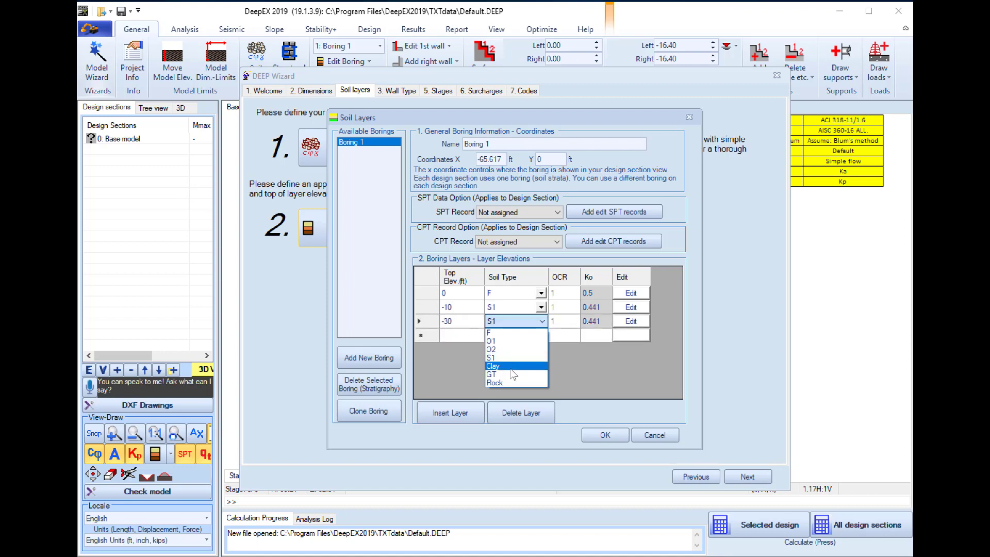
pyautogui.click(515, 374)
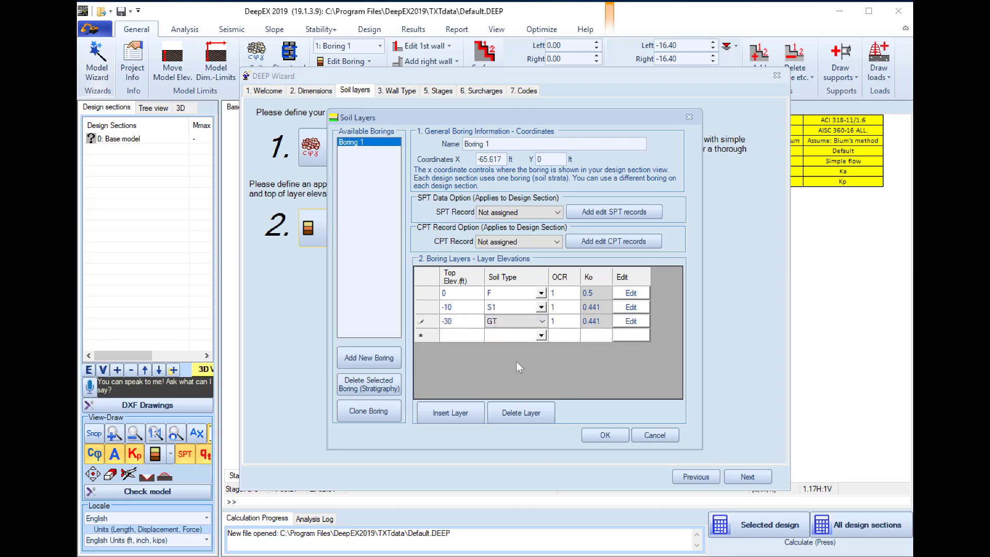
pyautogui.click(605, 435)
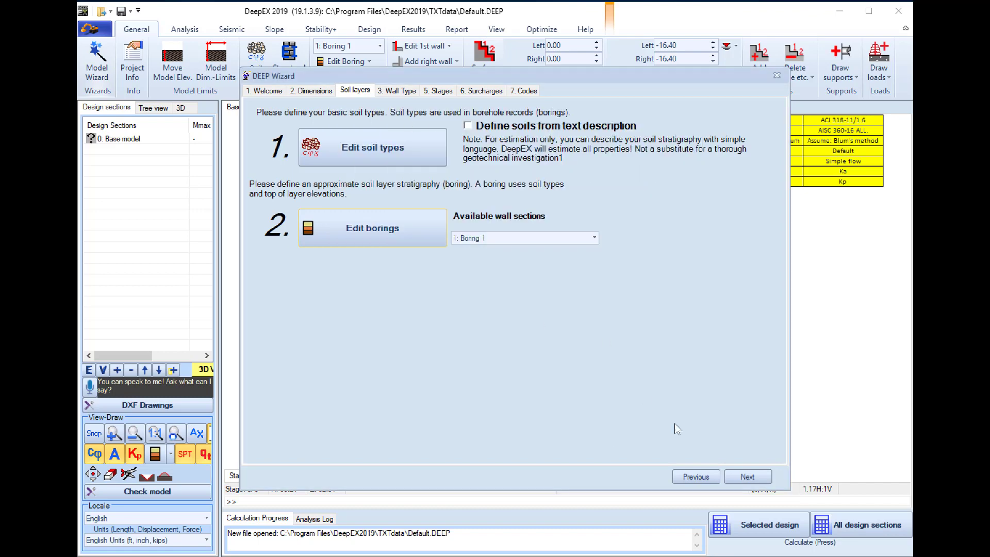
pyautogui.click(739, 474)
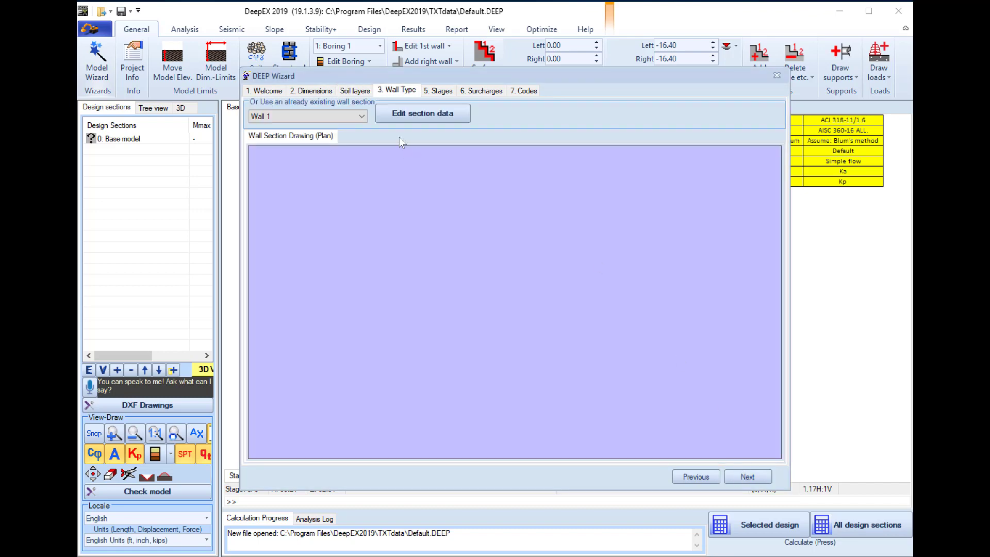
# Change Wall 1 to a secant pile wall with reinforced concrete piles and accept the automatic wall spacing.
pyautogui.click(415, 115)
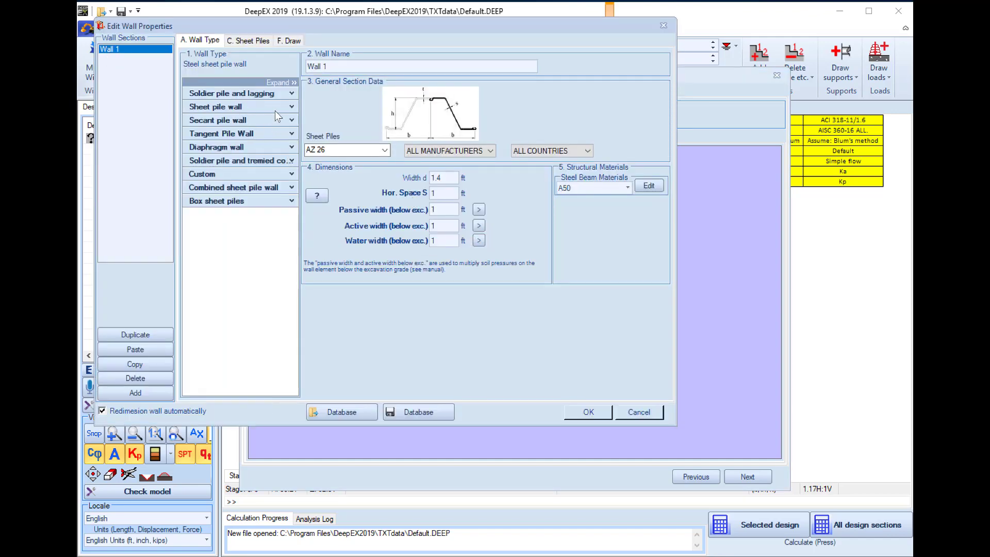
pyautogui.click(291, 119)
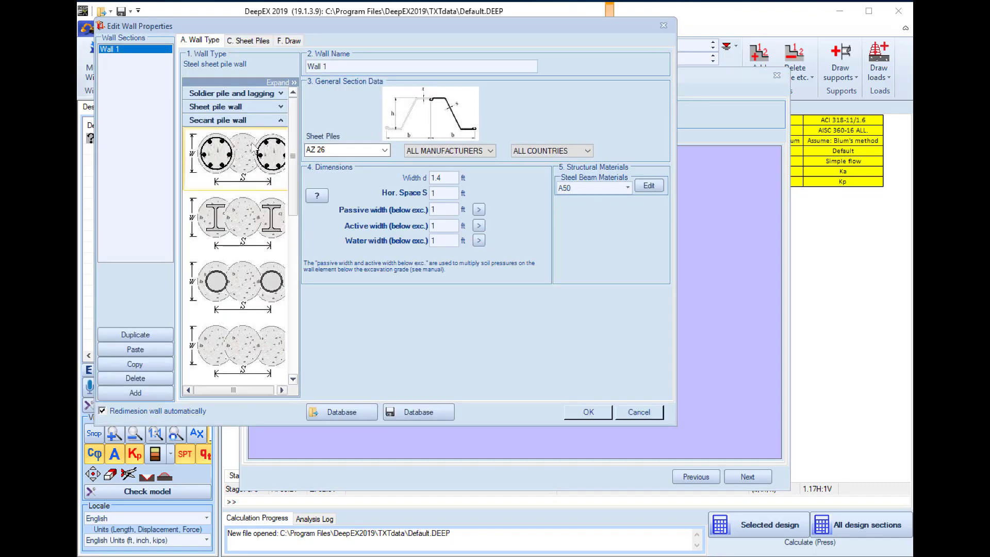
pyautogui.click(240, 162)
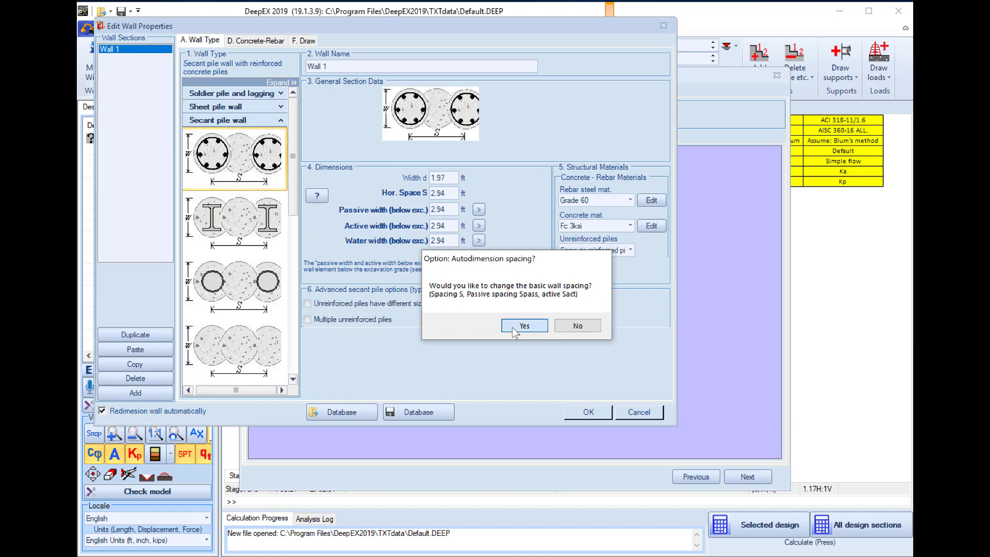
pyautogui.click(524, 325)
# Set the concrete pile diameter D to 24 in and accept the change to the basic wall spacing.
pyautogui.click(256, 41)
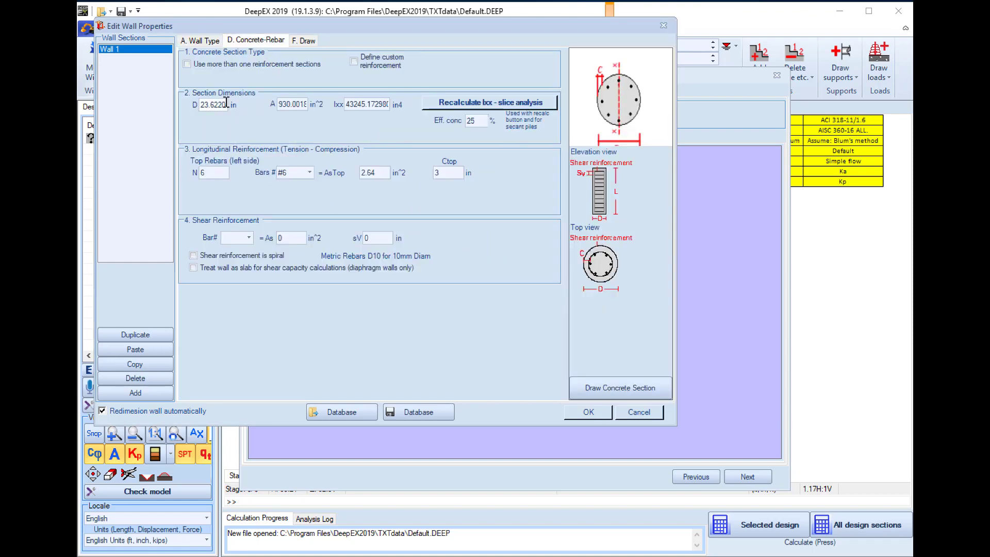
pyautogui.doubleClick(201, 105)
pyautogui.write('24')
pyautogui.click(224, 172)
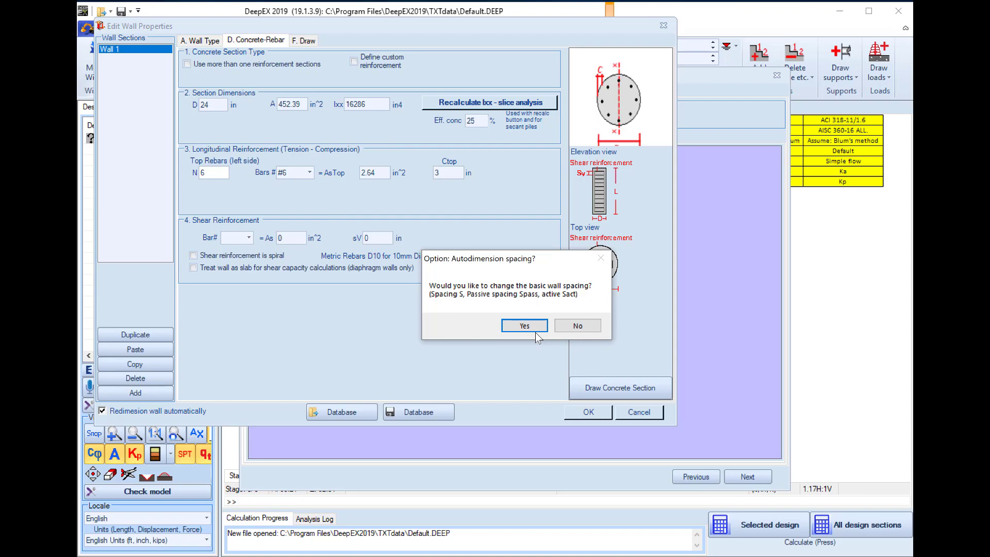
pyautogui.click(525, 326)
# Set the pile's shear reinforcement to #3 bars at 6 in spacing, accept the wall properties and continue to the construction stages.
pyautogui.click(249, 237)
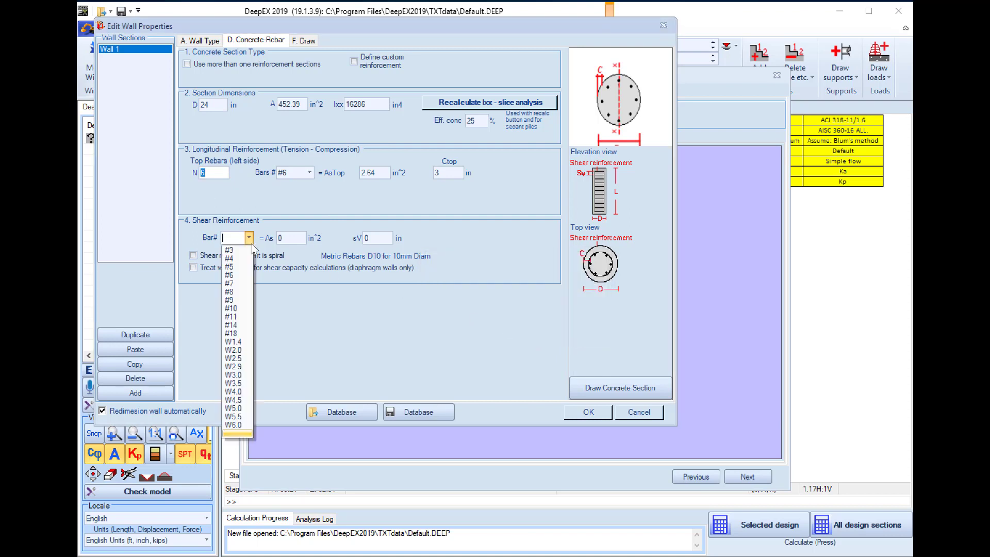
pyautogui.click(231, 250)
pyautogui.click(378, 238)
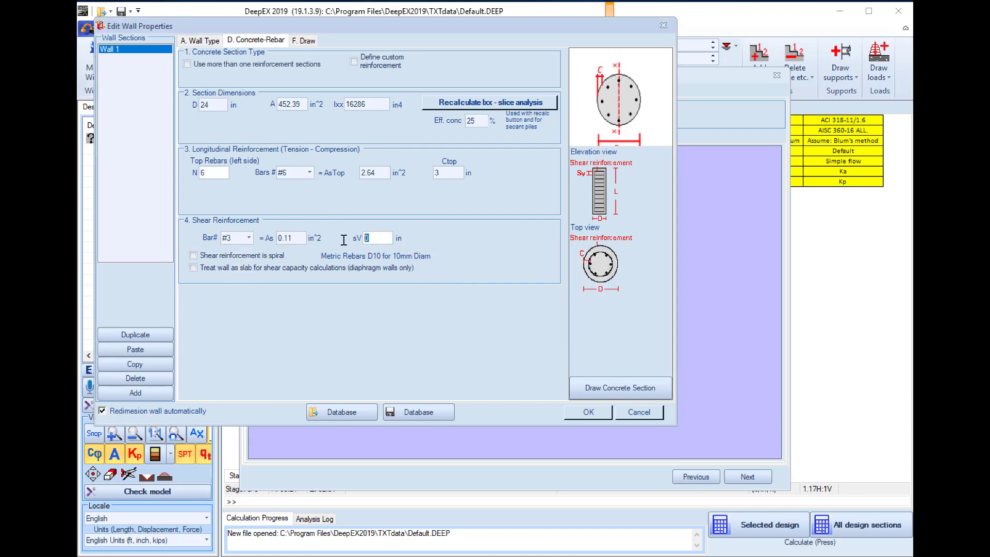
pyautogui.write('6')
pyautogui.click(580, 416)
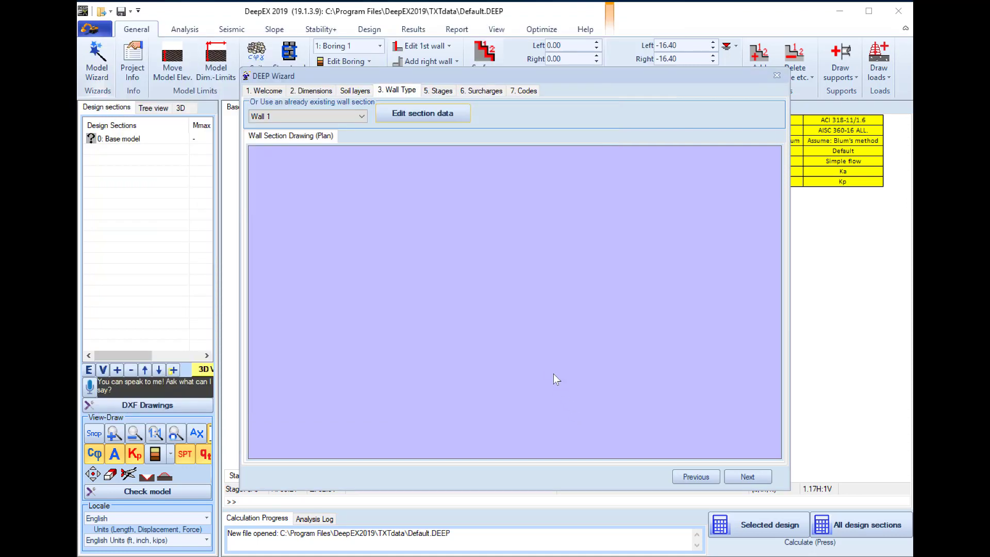
pyautogui.click(748, 477)
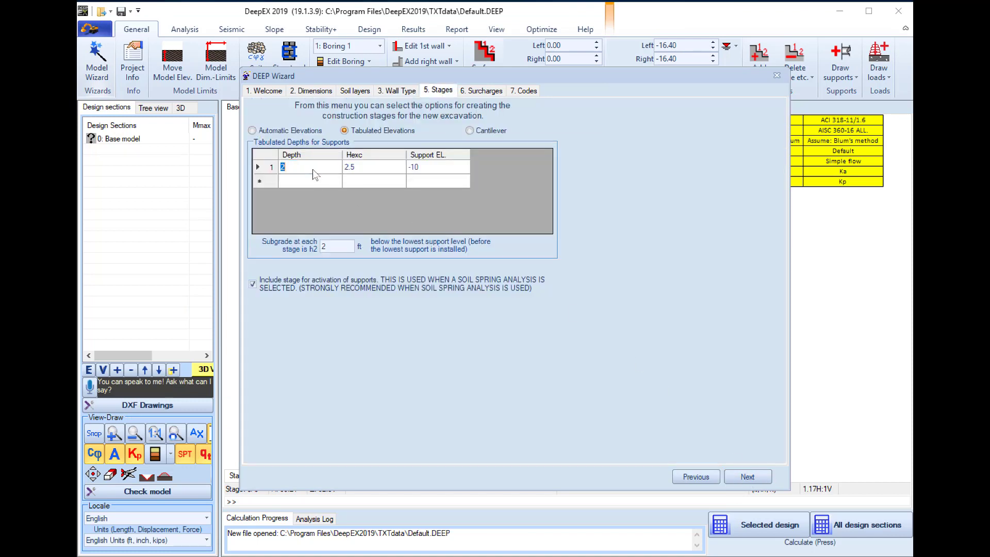
# Enter three tabulated support depths of 8, 20 and 30 ft for the construction stages.
pyautogui.write('8')
pyautogui.click(306, 180)
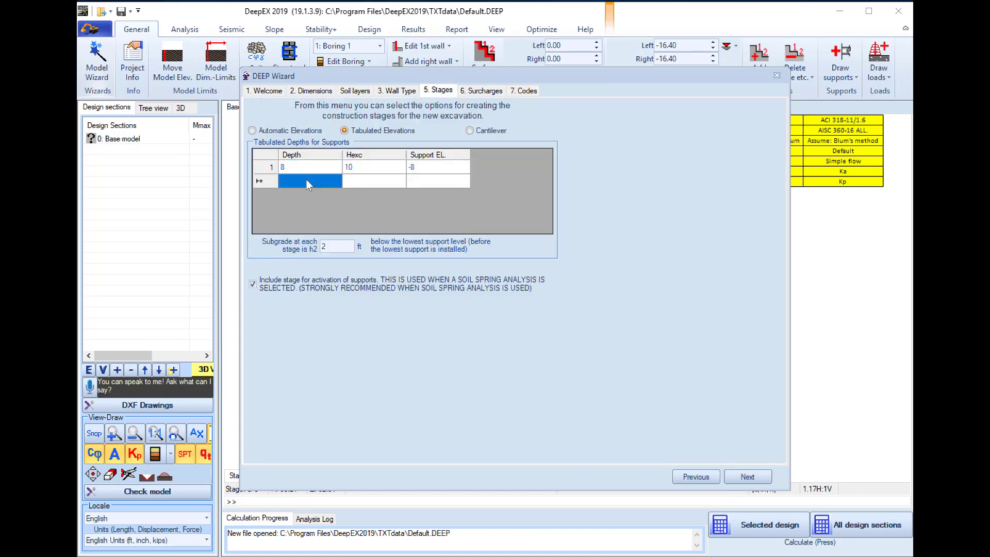
pyautogui.write('20')
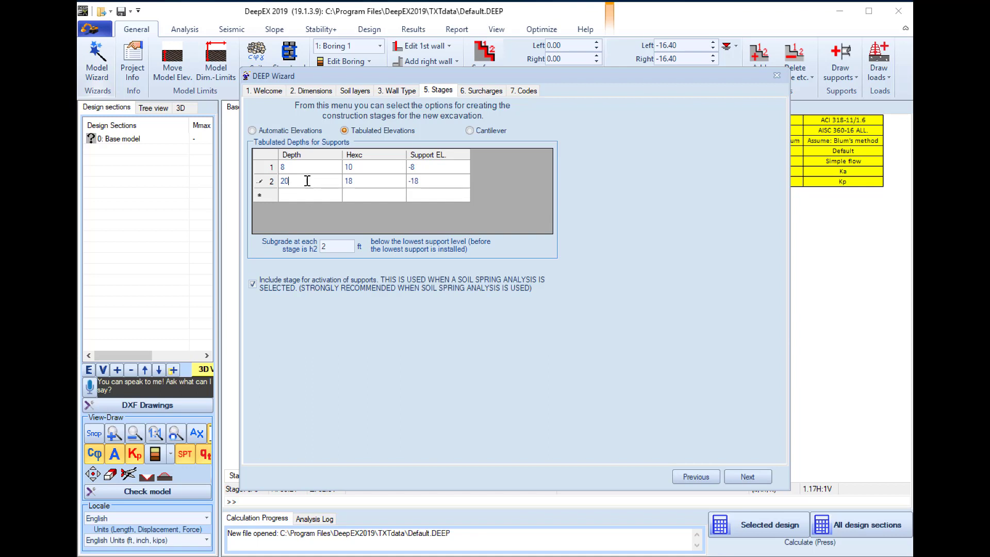
pyautogui.click(296, 199)
pyautogui.write('30')
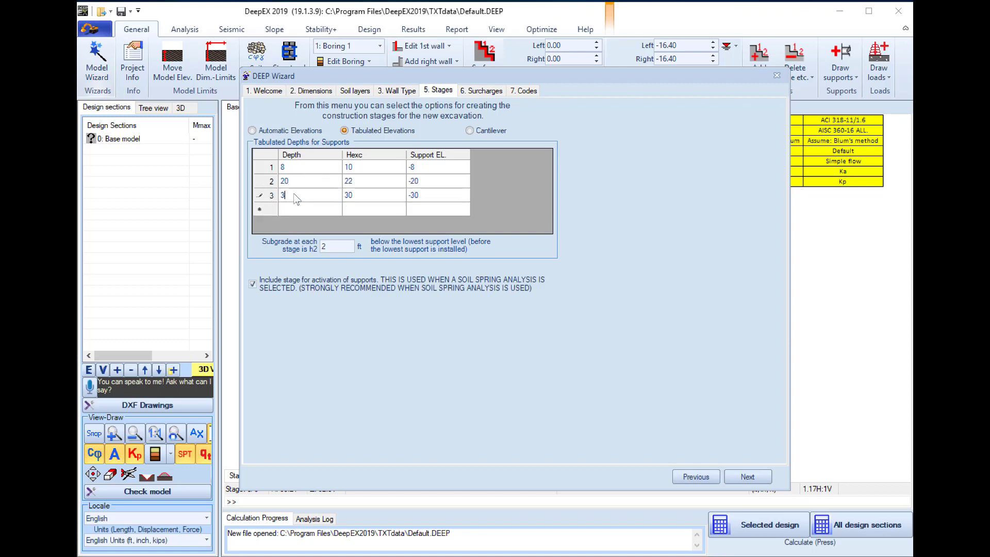
# Apply a 0.6 ksf strip load surcharge 2 ft behind the wall, adjust its width, and finish the wizard with the current structural codes.
pyautogui.click(297, 207)
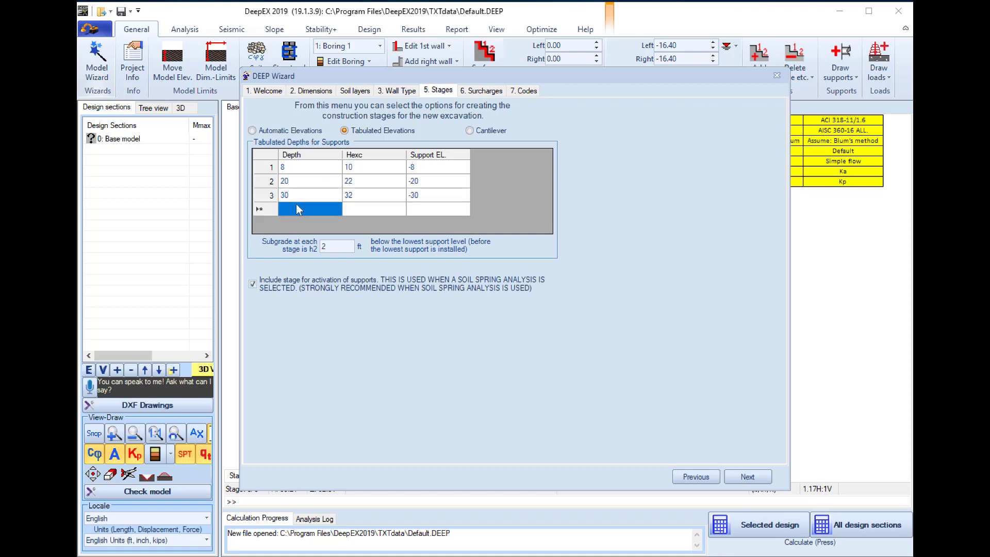
pyautogui.click(754, 477)
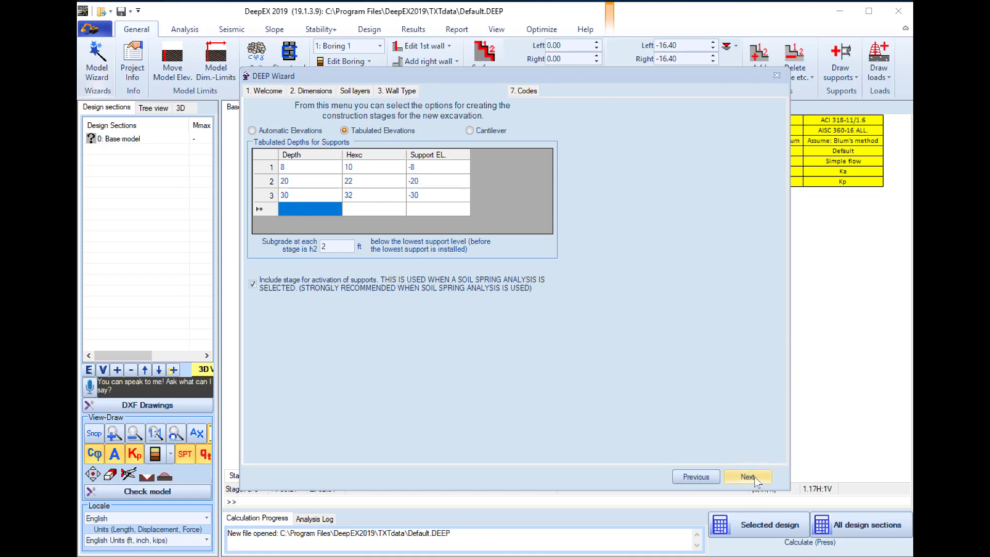
pyautogui.click(279, 236)
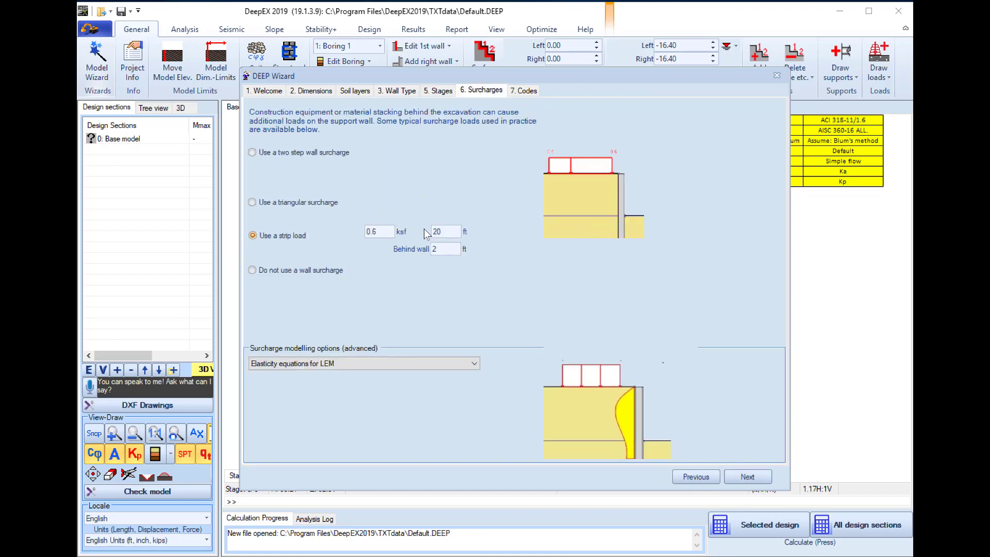
pyautogui.moveTo(458, 232); pyautogui.dragTo(416, 231)
pyautogui.write('4')
pyautogui.click(749, 477)
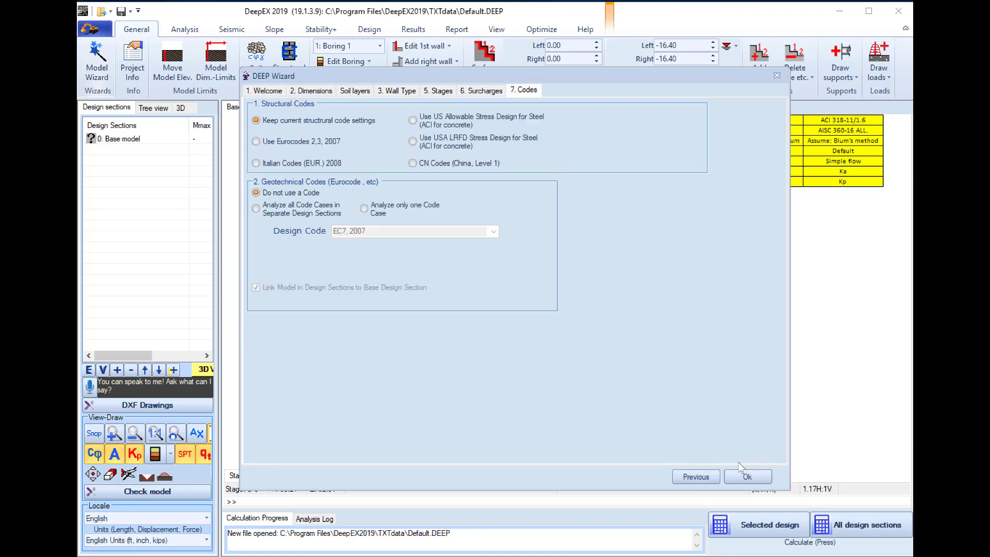
pyautogui.click(746, 478)
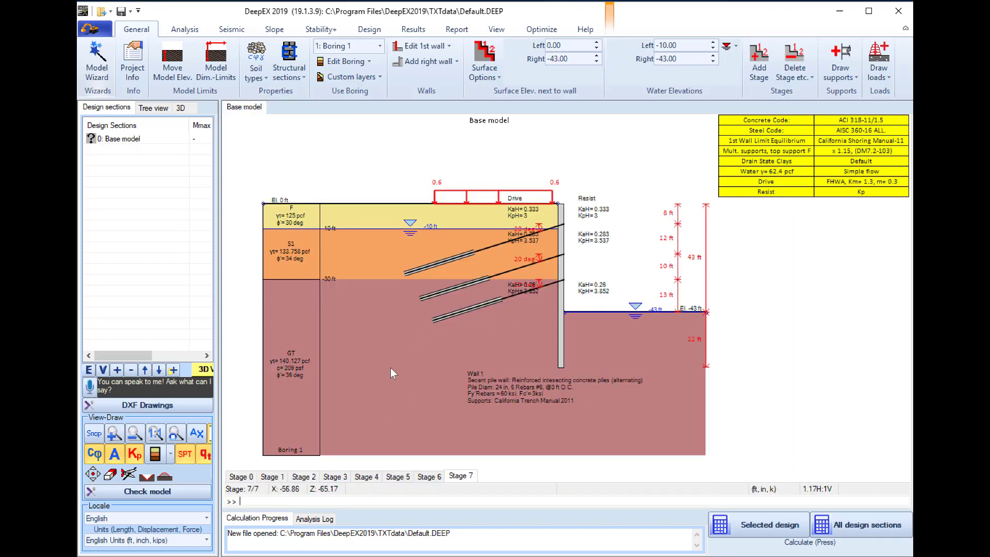
# Calculate the selected design and review wall displacement, moment, shear, support checks and toe safety factors in the extended summary.
pyautogui.click(759, 534)
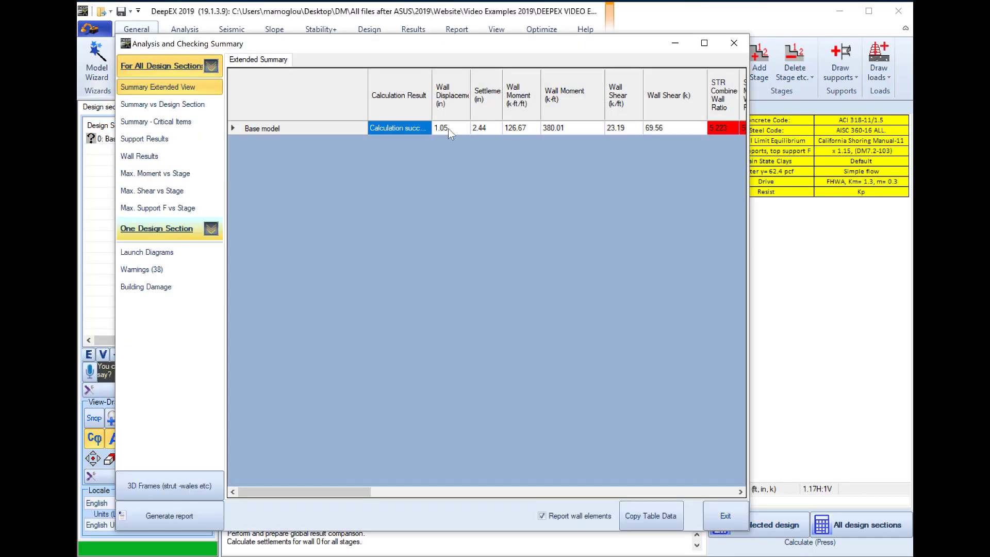
pyautogui.click(447, 129)
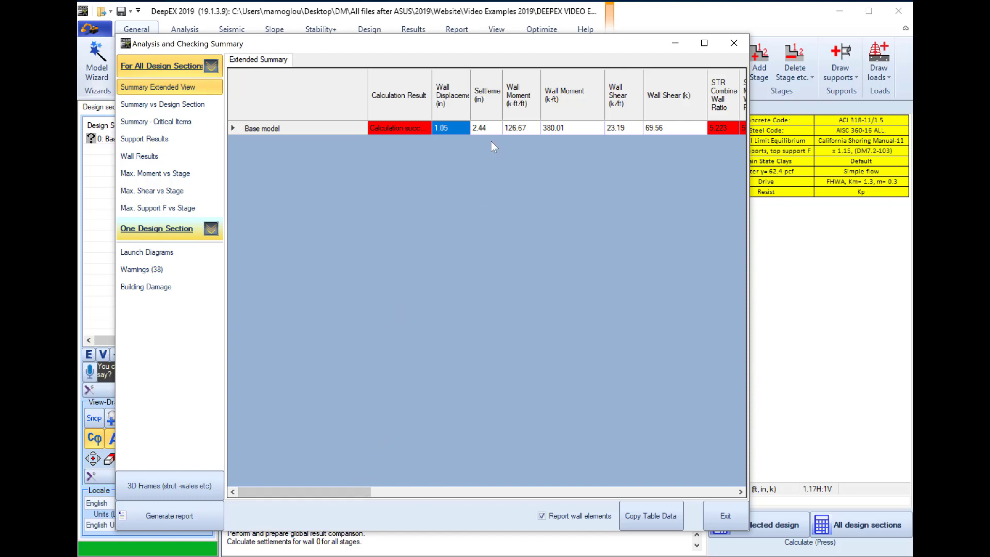
pyautogui.moveTo(523, 129); pyautogui.dragTo(545, 129)
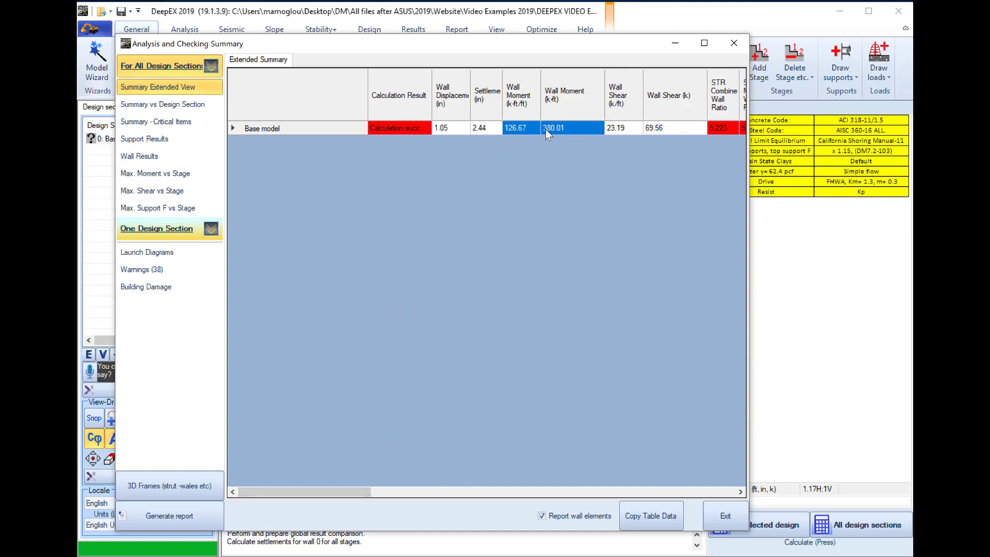
pyautogui.click(658, 128)
pyautogui.moveTo(348, 489); pyautogui.dragTo(417, 491)
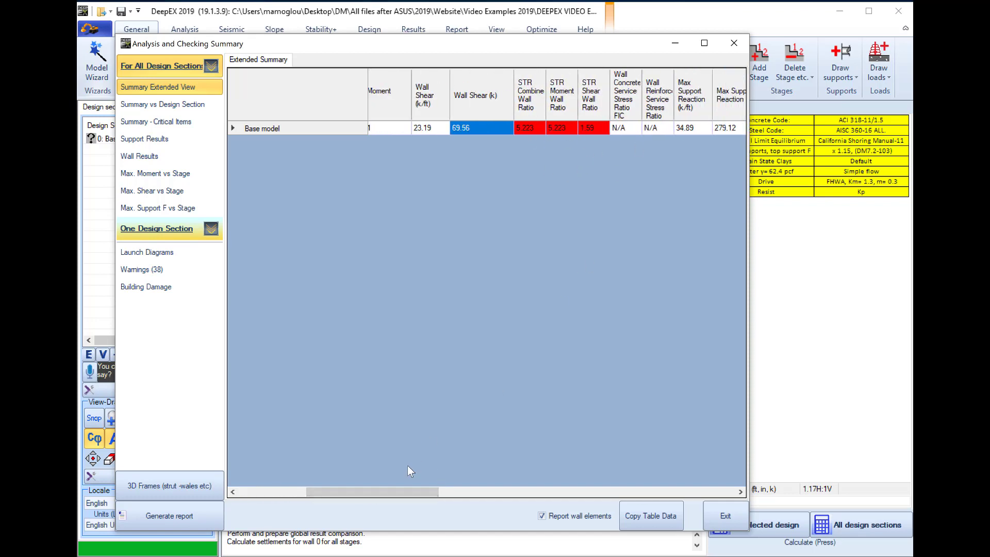
pyautogui.moveTo(414, 491); pyautogui.dragTo(469, 493)
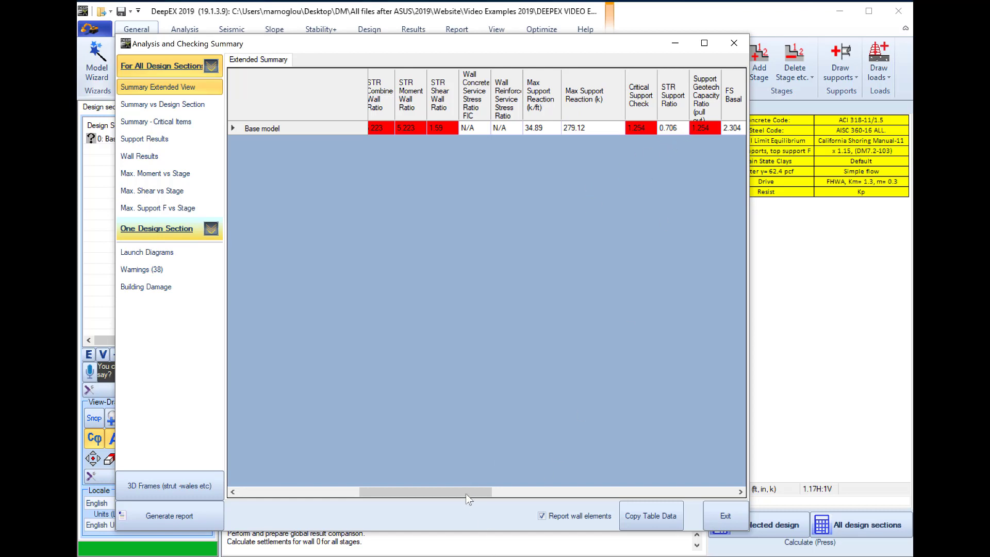
pyautogui.moveTo(462, 488); pyautogui.dragTo(536, 491)
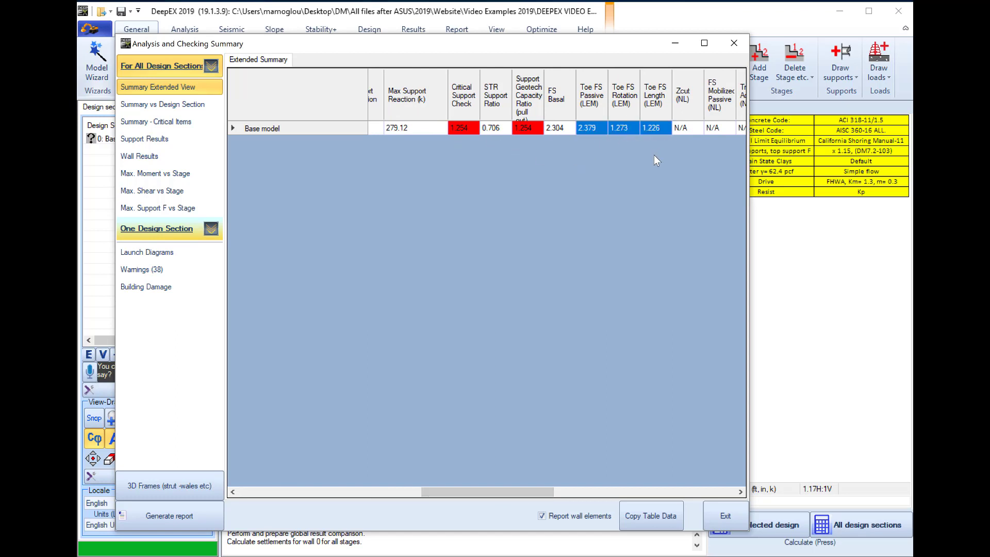
pyautogui.click(617, 128)
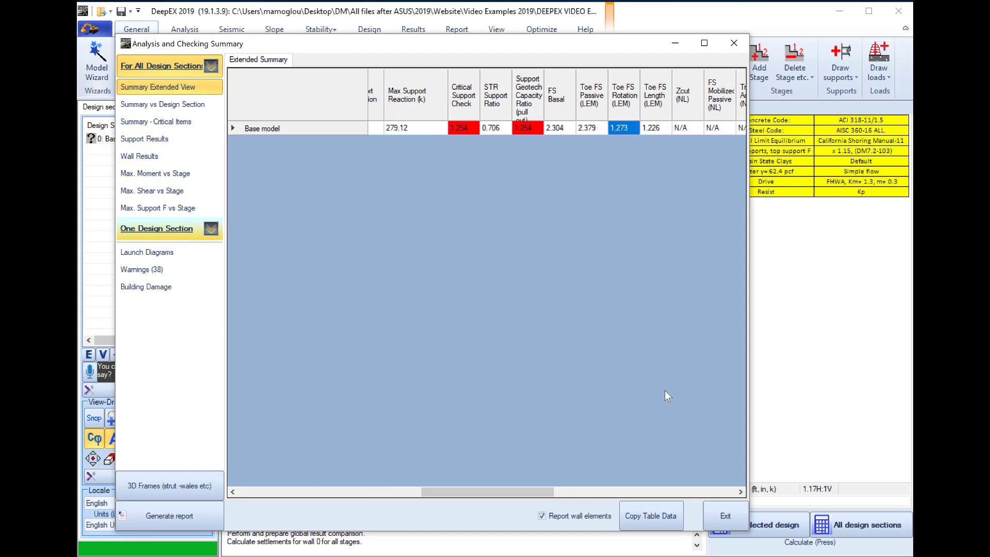
pyautogui.click(724, 511)
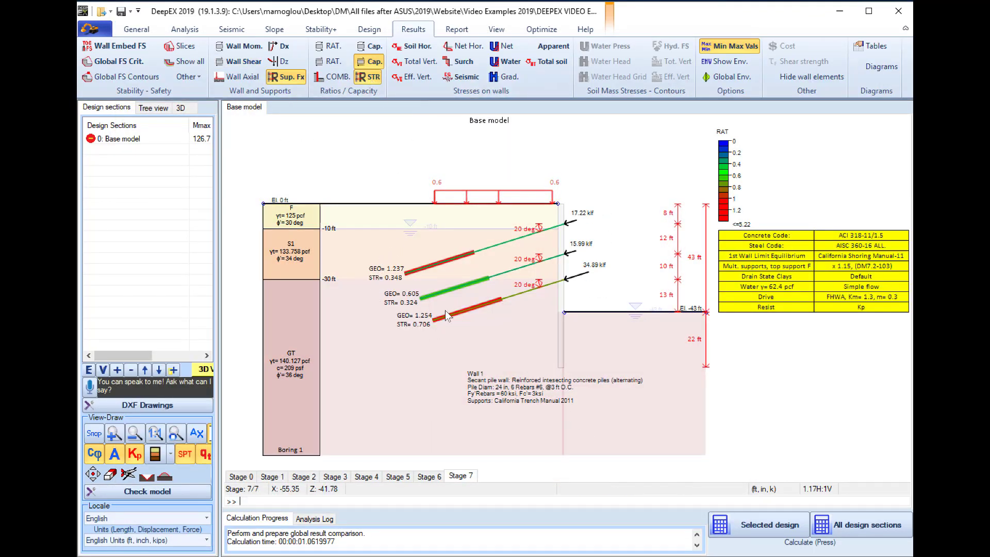
# Compare the tieback reactions and the geotechnical and structural capacity ratios across the construction stages, ending at Stage 7.
pyautogui.click(426, 478)
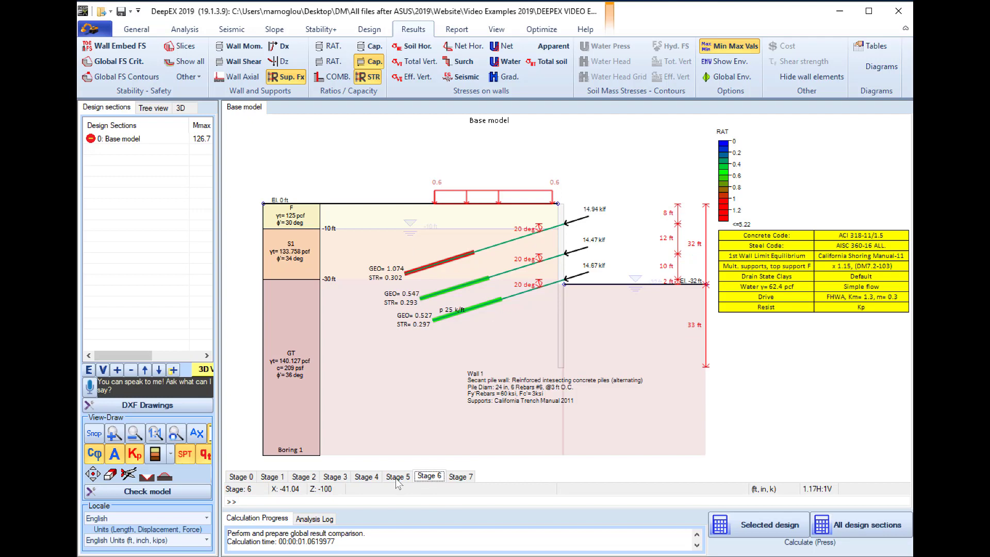
pyautogui.press('Left')
pyautogui.press('Left')
pyautogui.press('Left')
pyautogui.click(428, 478)
pyautogui.click(460, 477)
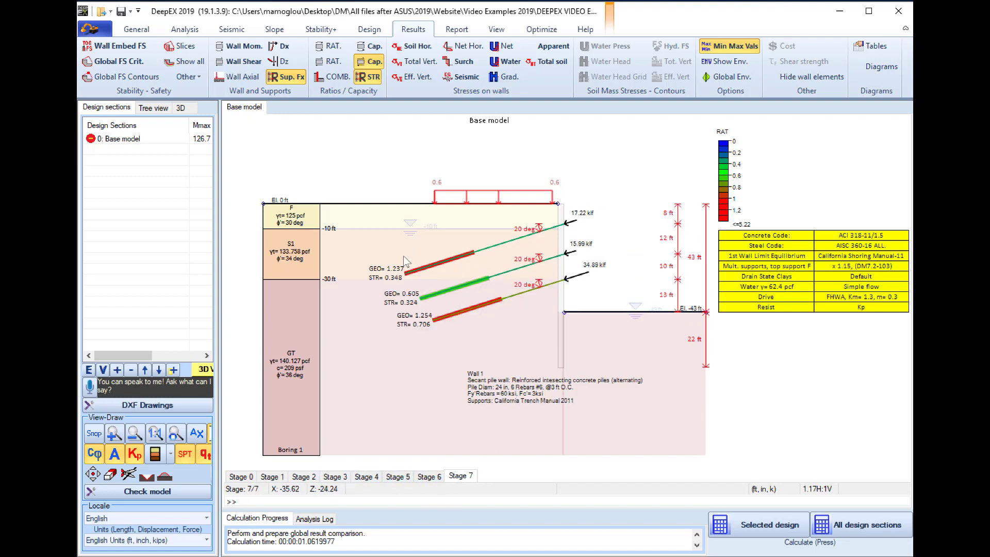
# Display the wall moment diagram with its capacity lines in place of the support ratios and examine Stages 1 to 7.
pyautogui.click(375, 78)
pyautogui.click(237, 47)
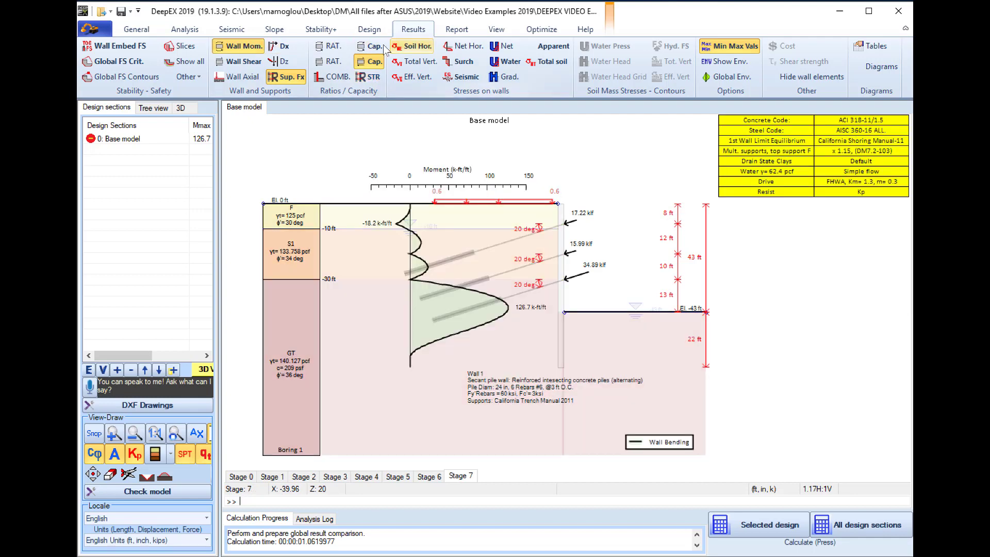
pyautogui.click(380, 47)
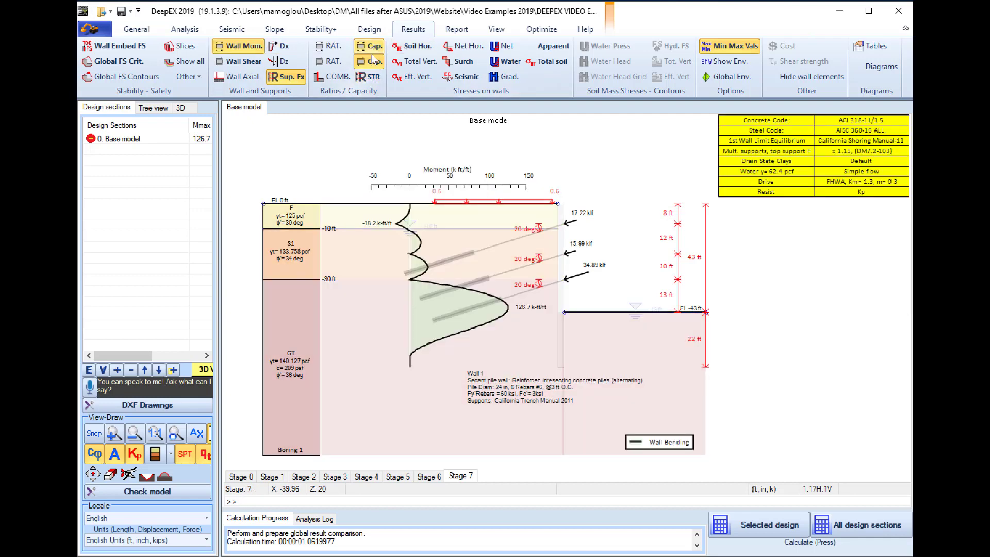
pyautogui.click(273, 477)
pyautogui.click(305, 476)
pyautogui.click(335, 476)
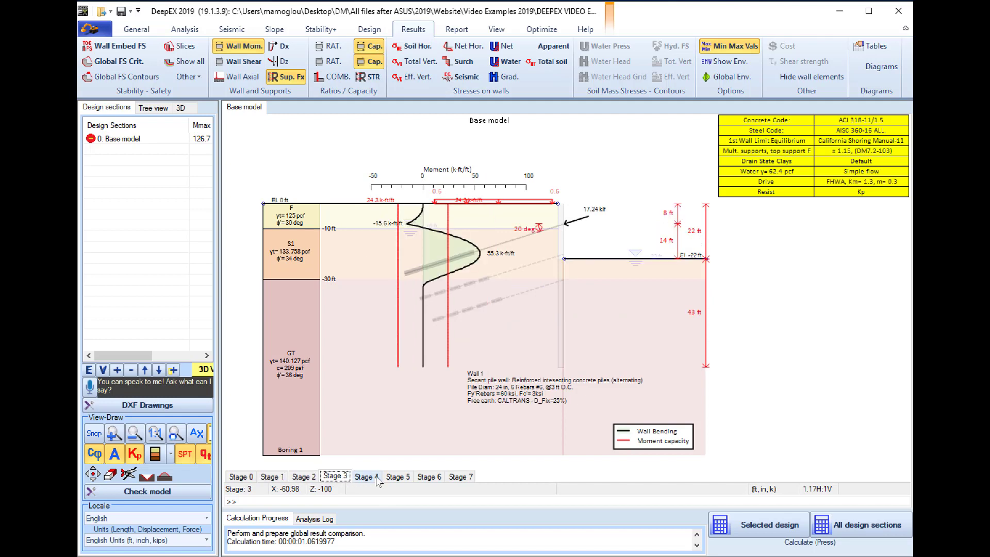
pyautogui.click(366, 476)
pyautogui.click(398, 476)
pyautogui.click(430, 477)
pyautogui.click(458, 476)
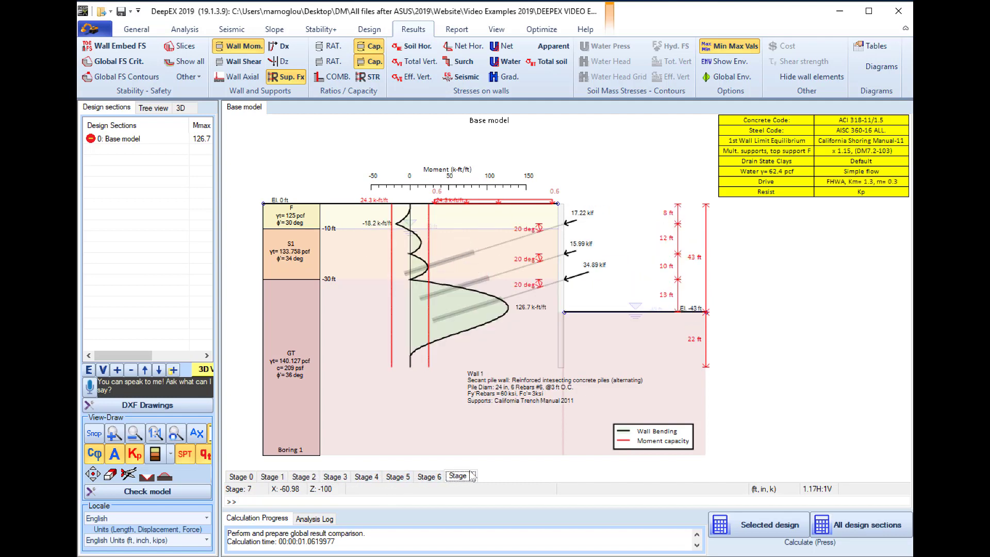
# Replace the moment diagram with the wall shear diagram and compare it with the shear capacity for Stages 2 to 7.
pyautogui.click(238, 46)
pyautogui.click(239, 61)
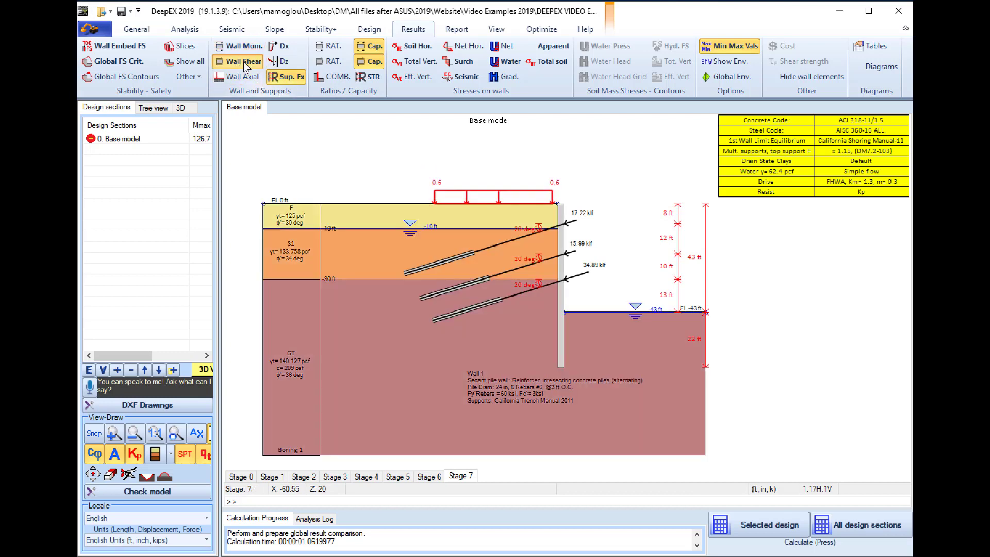
pyautogui.click(303, 476)
pyautogui.click(335, 477)
pyautogui.click(373, 476)
pyautogui.click(398, 476)
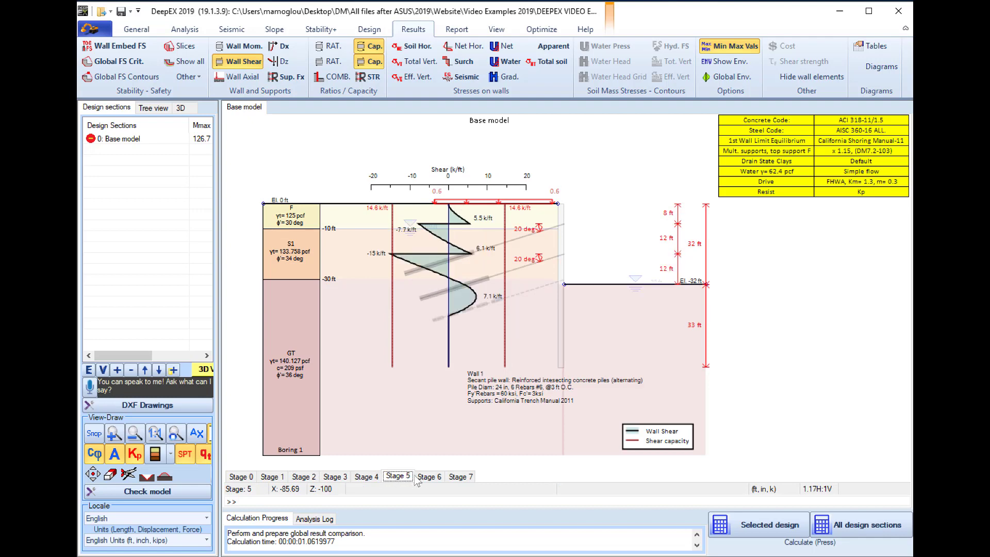
pyautogui.click(429, 476)
pyautogui.click(460, 476)
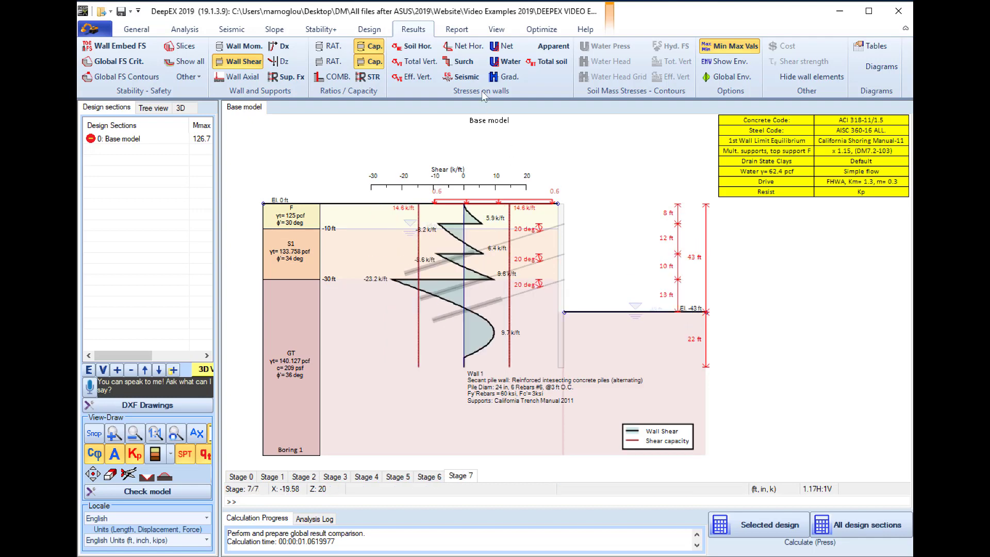
# Display the effective horizontal soil pressures for Stages 7 to 5 and hide the wall shear diagram.
pyautogui.click(411, 46)
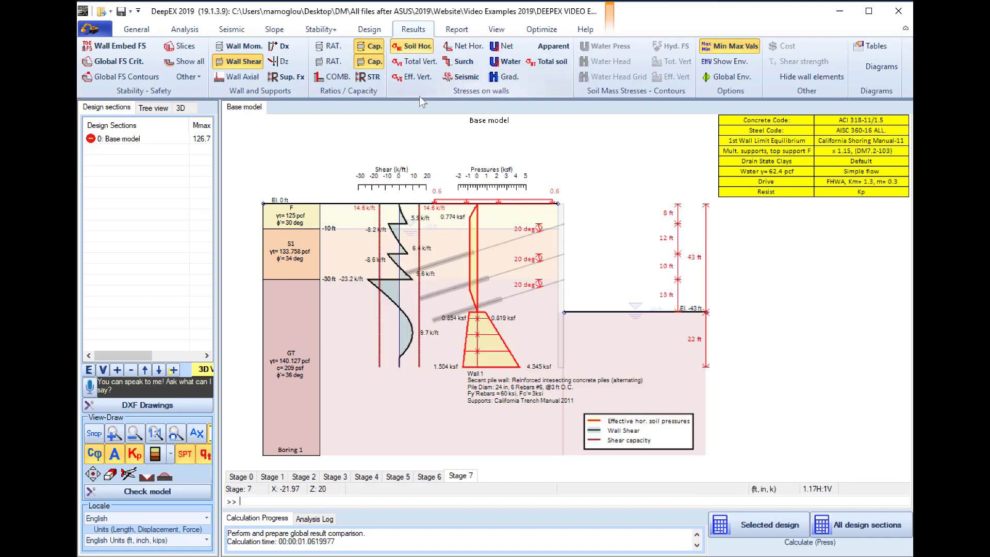
pyautogui.click(430, 476)
pyautogui.click(398, 476)
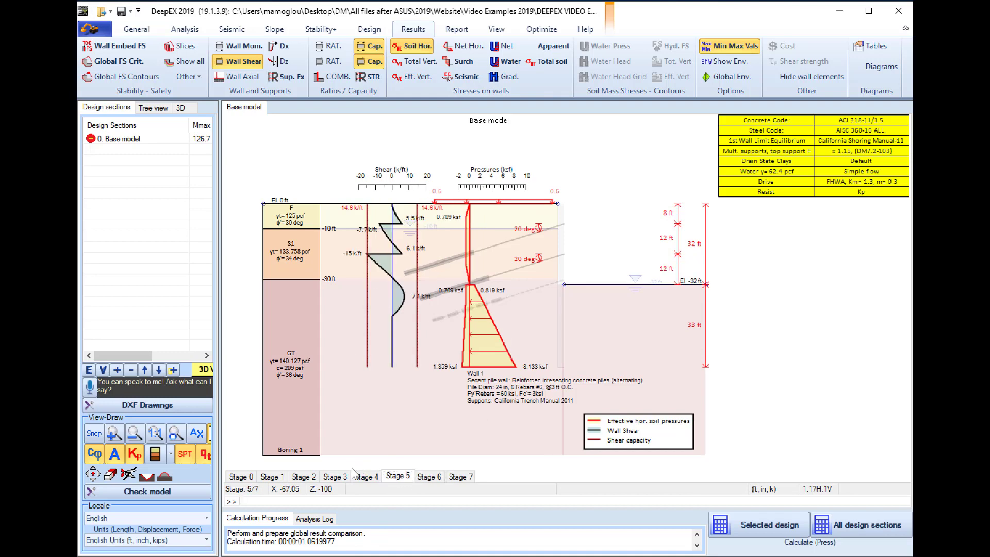
pyautogui.click(238, 61)
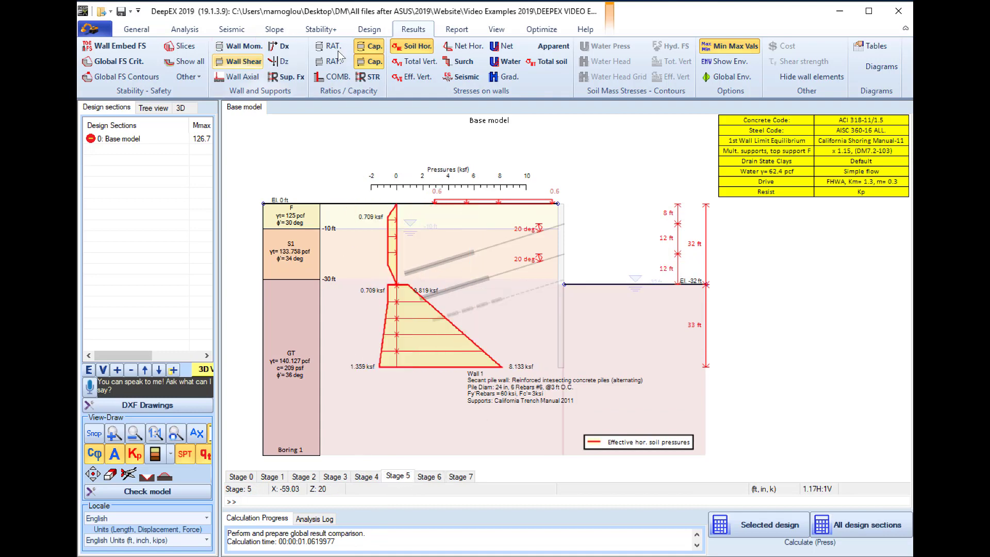
# Show only the water pressures for Stages 5 to 7, and display the support STR ratios with the wall moments at Stage 7.
pyautogui.click(413, 46)
pyautogui.click(508, 61)
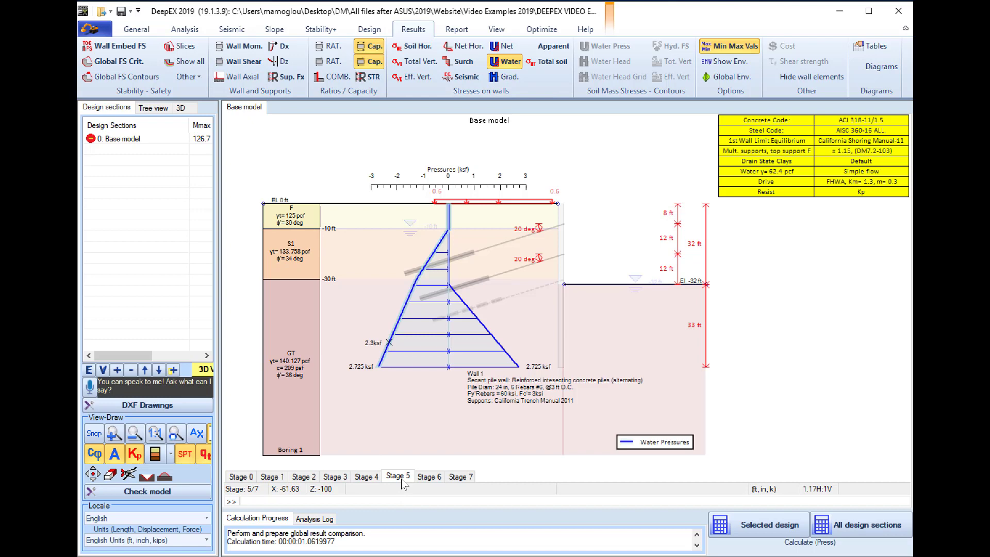
pyautogui.click(428, 475)
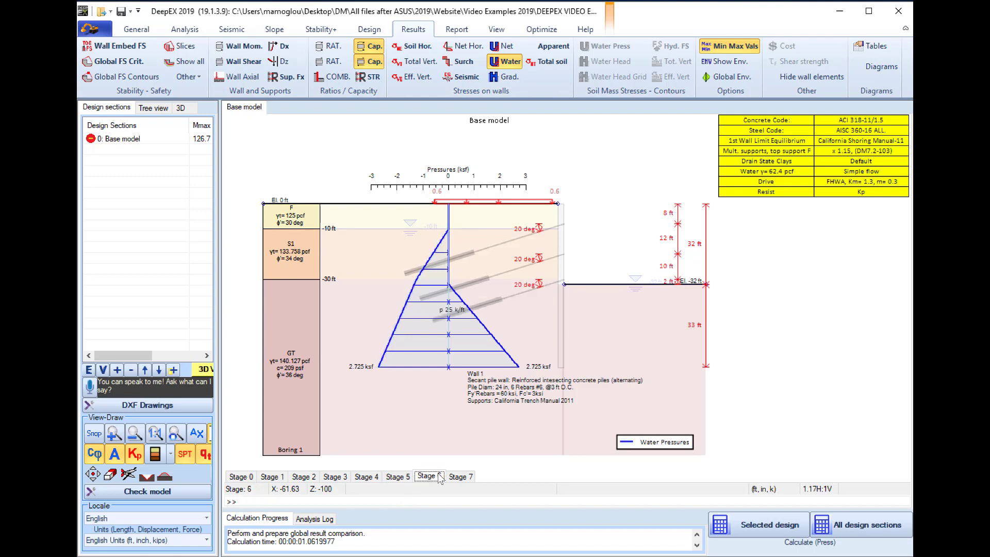
pyautogui.click(459, 476)
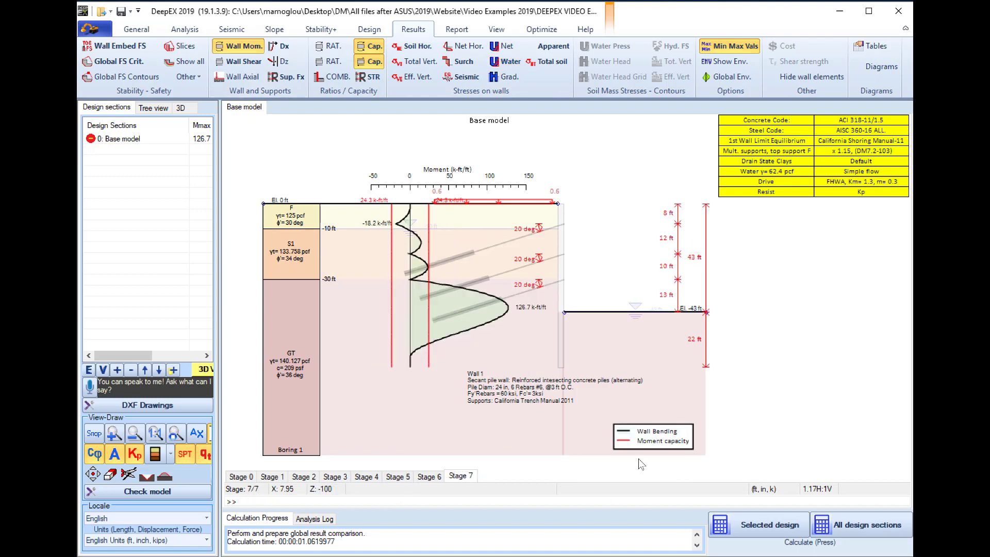
pyautogui.click(369, 78)
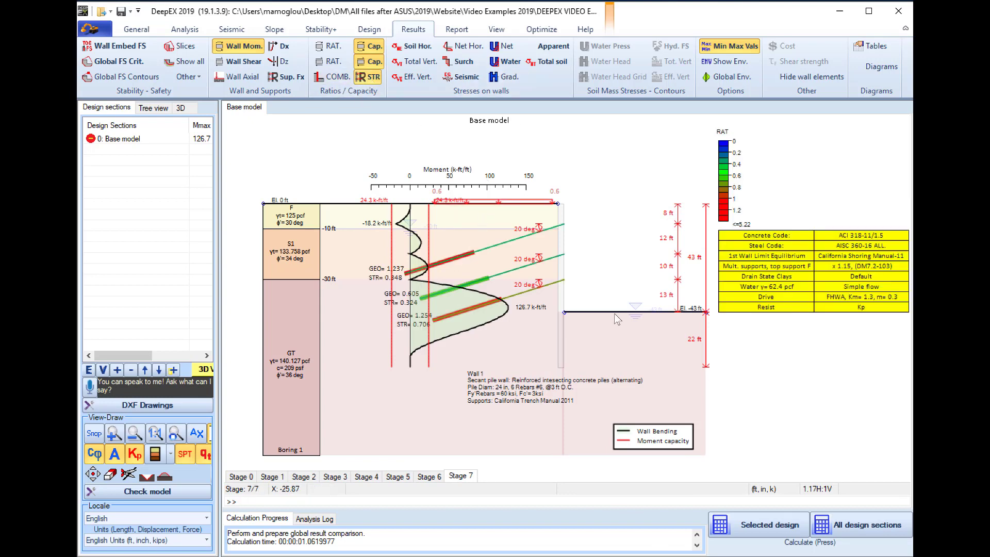
# Change the concrete material of the Wall 1 section to Fc 4ksi and recalculate the selected design.
pyautogui.doubleClick(563, 296)
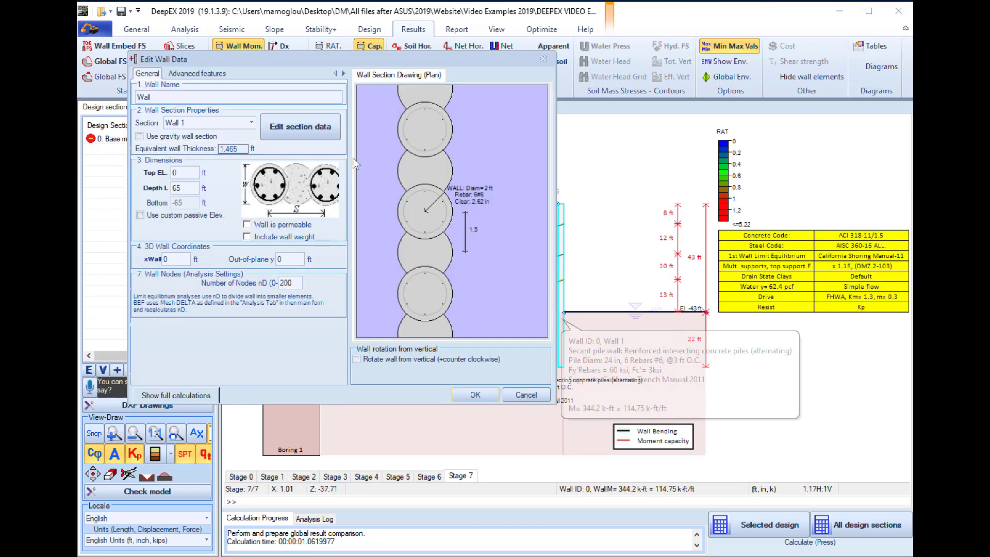
pyautogui.click(300, 129)
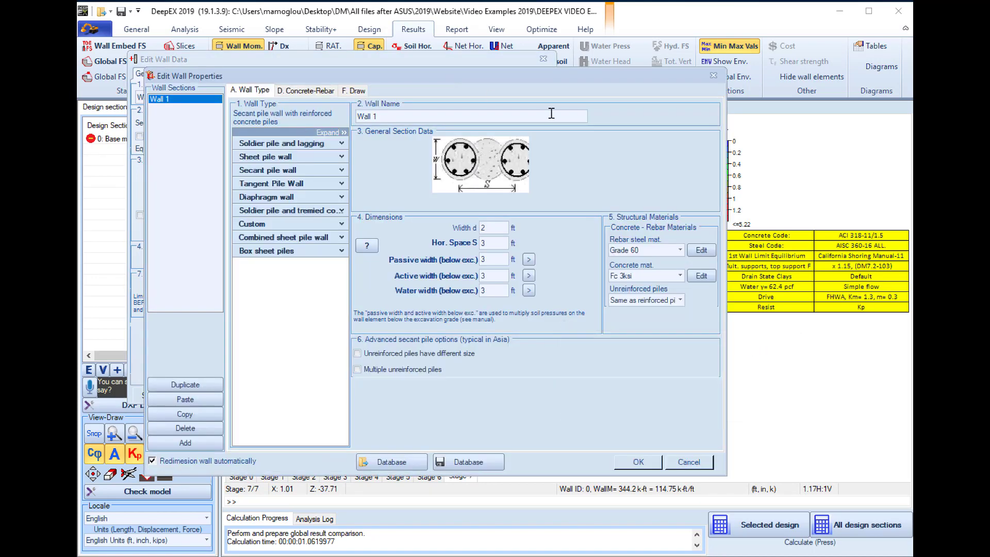
pyautogui.click(680, 274)
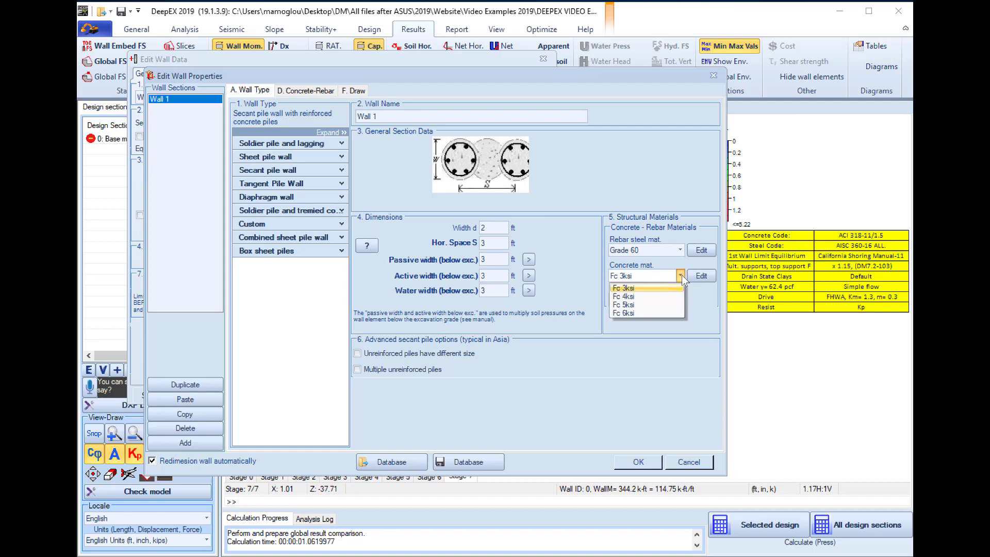
pyautogui.click(635, 296)
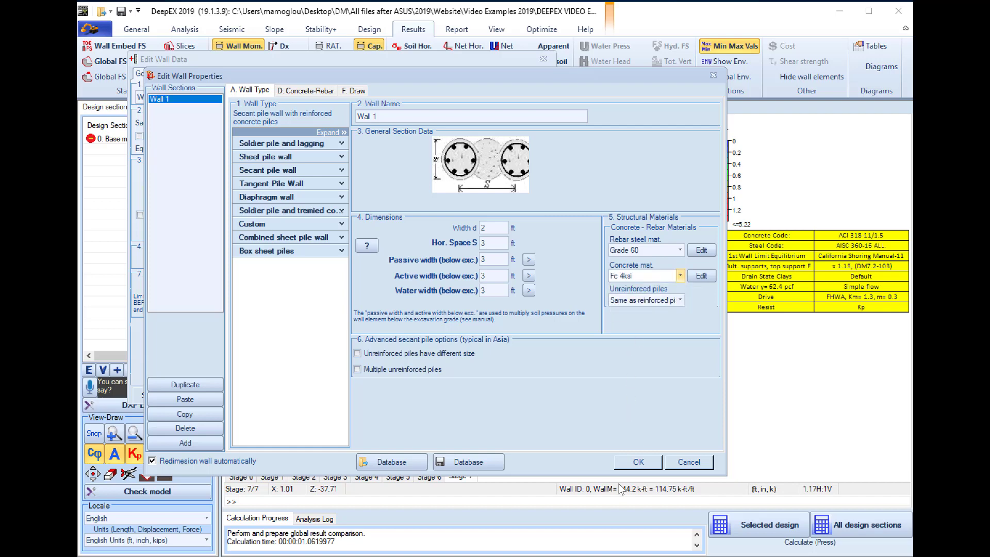
pyautogui.click(645, 465)
pyautogui.press('Return')
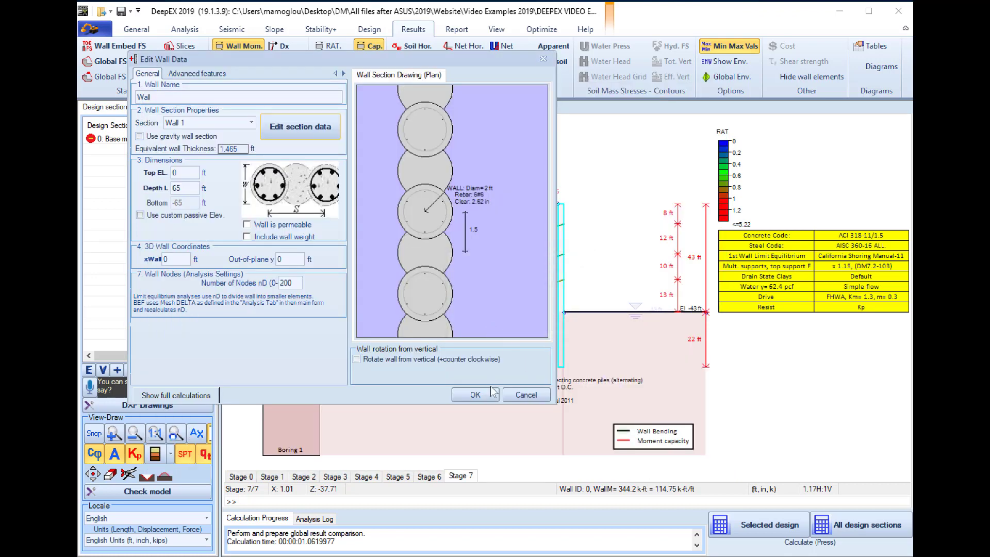
pyautogui.click(492, 393)
pyautogui.click(745, 518)
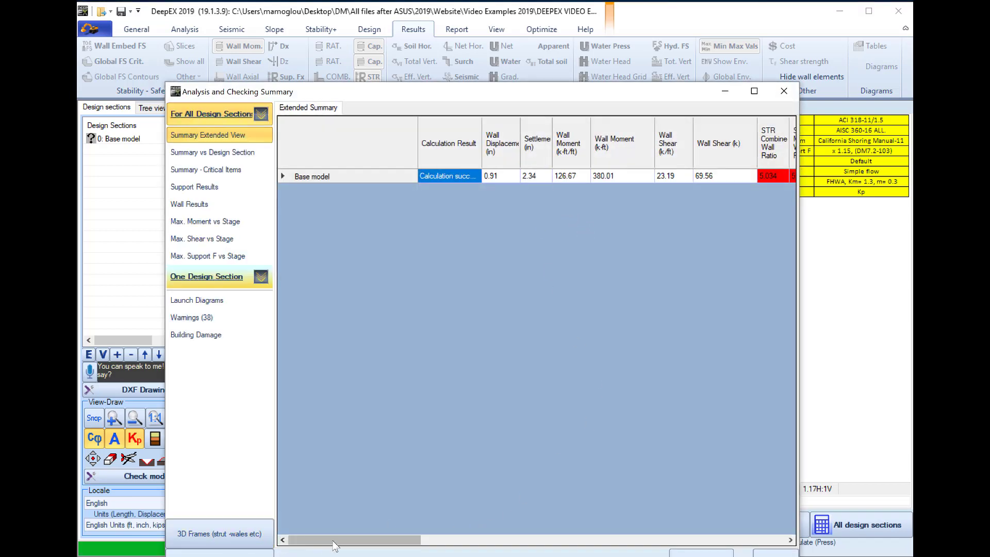
# Close the analysis summary after checking the wall ratios, and autodesign the wall with 12 #11 reinforcement bars.
pyautogui.moveTo(361, 539); pyautogui.dragTo(394, 539)
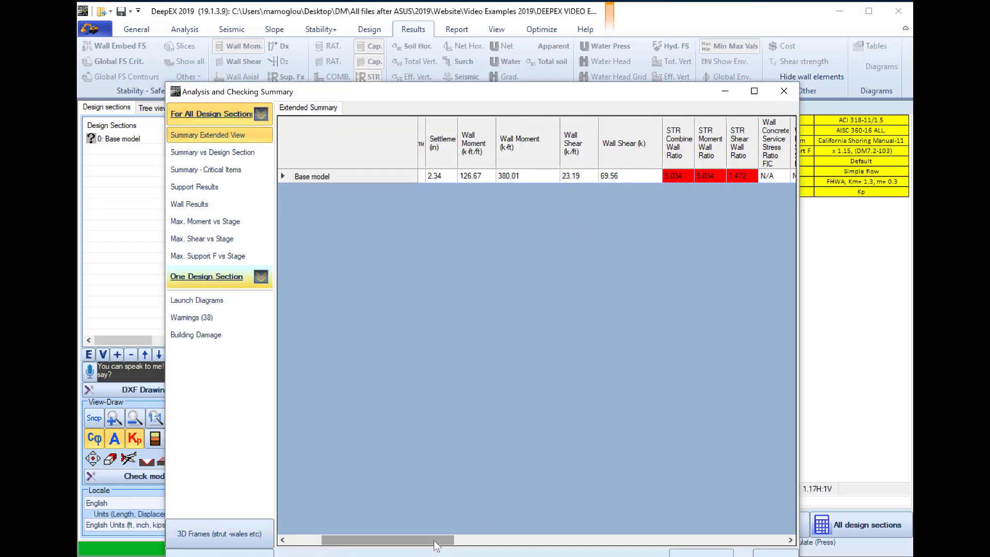
pyautogui.click(776, 551)
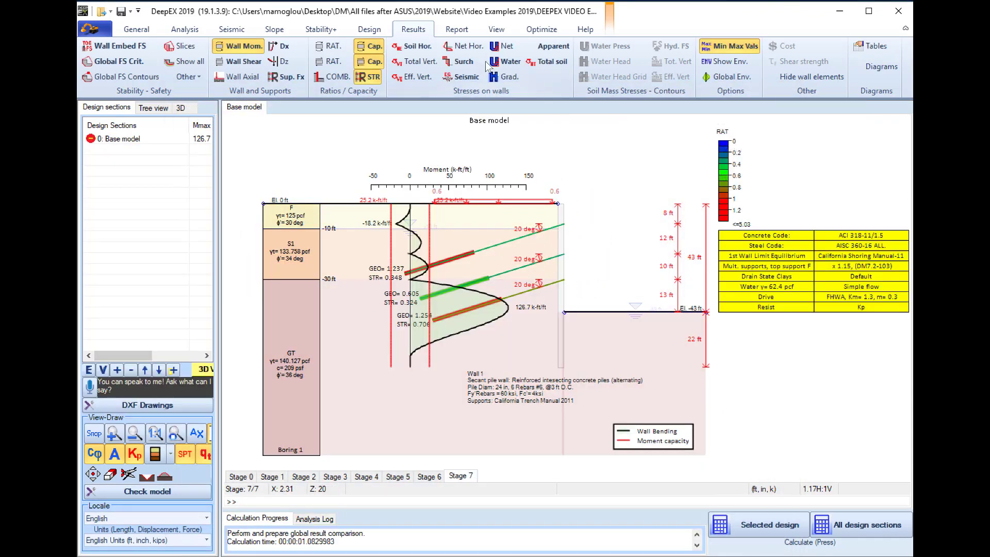
pyautogui.click(541, 29)
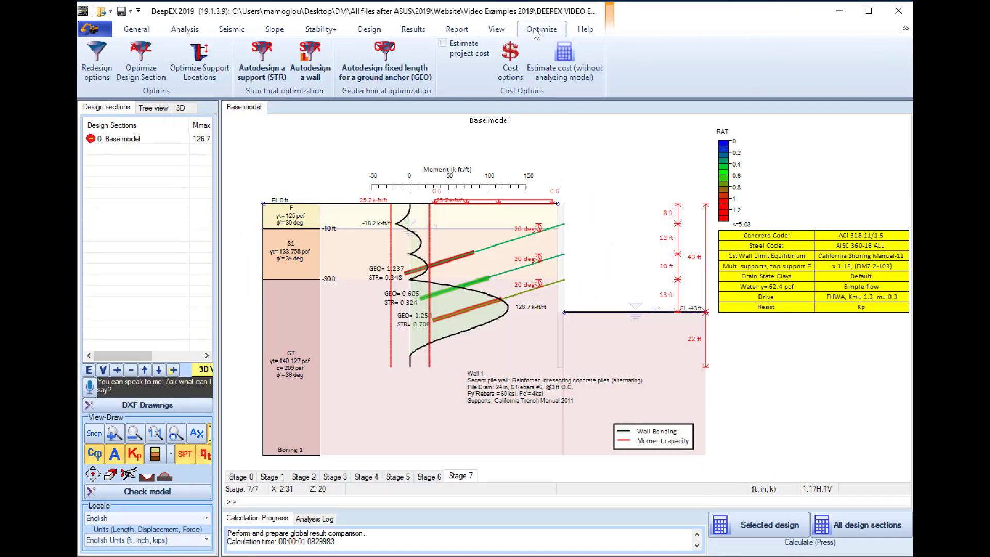
pyautogui.click(312, 68)
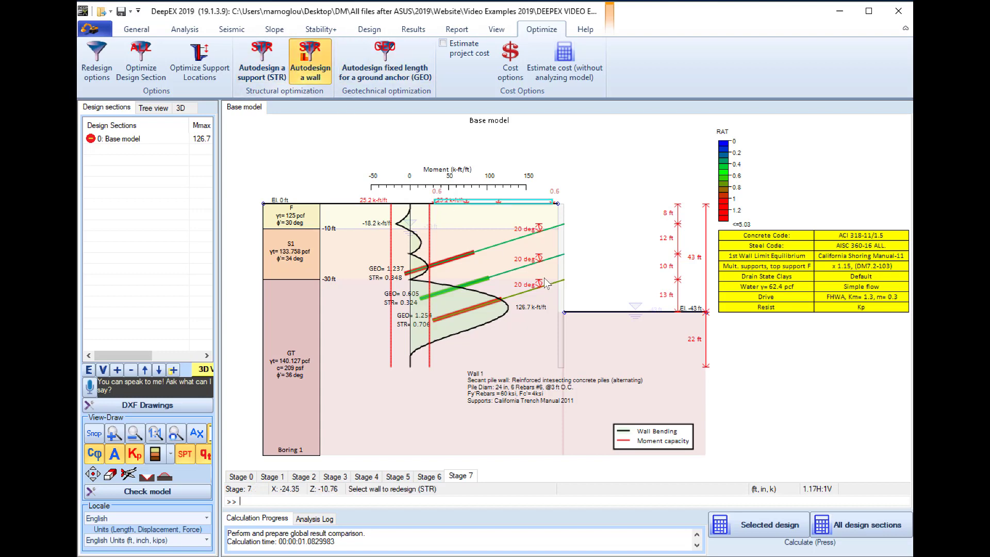
pyautogui.click(561, 303)
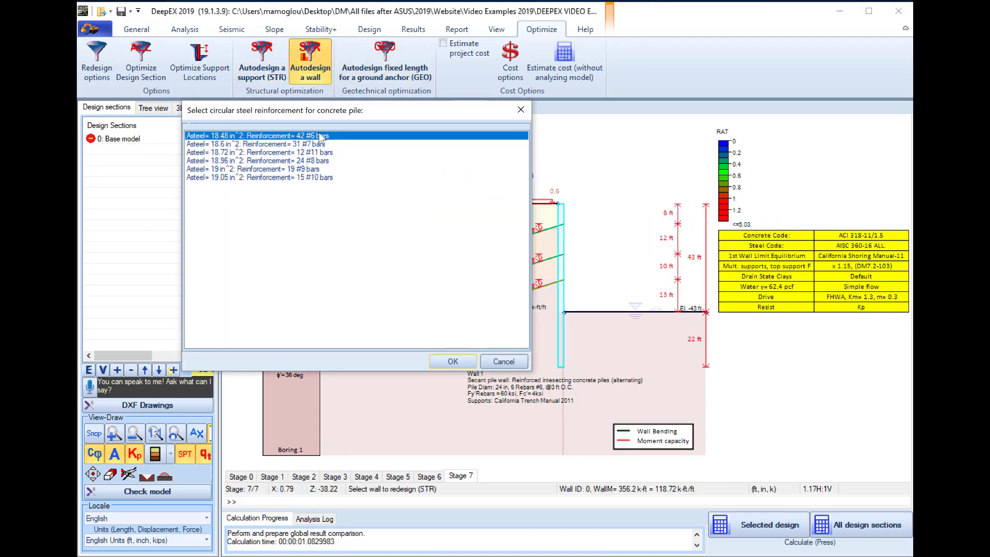
pyautogui.click(315, 154)
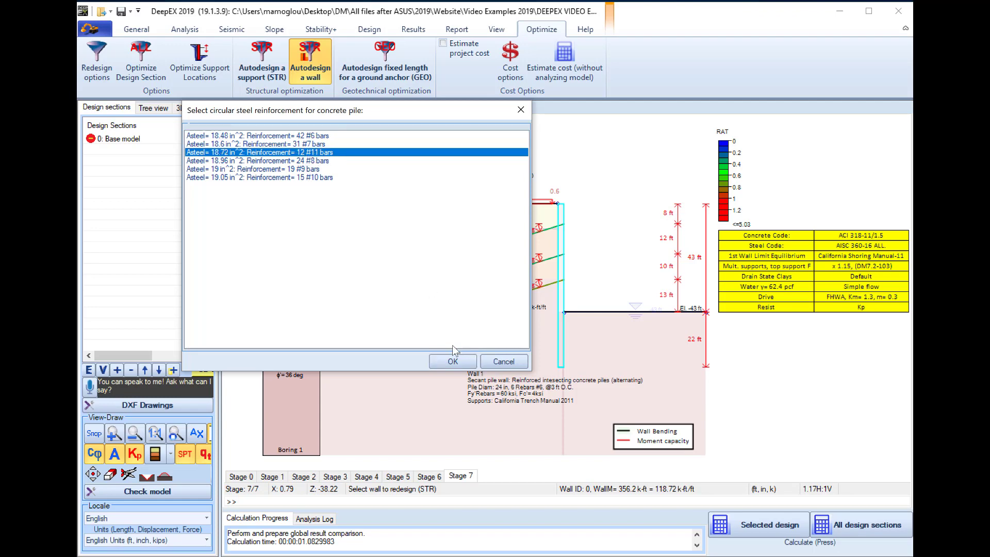
pyautogui.click(452, 362)
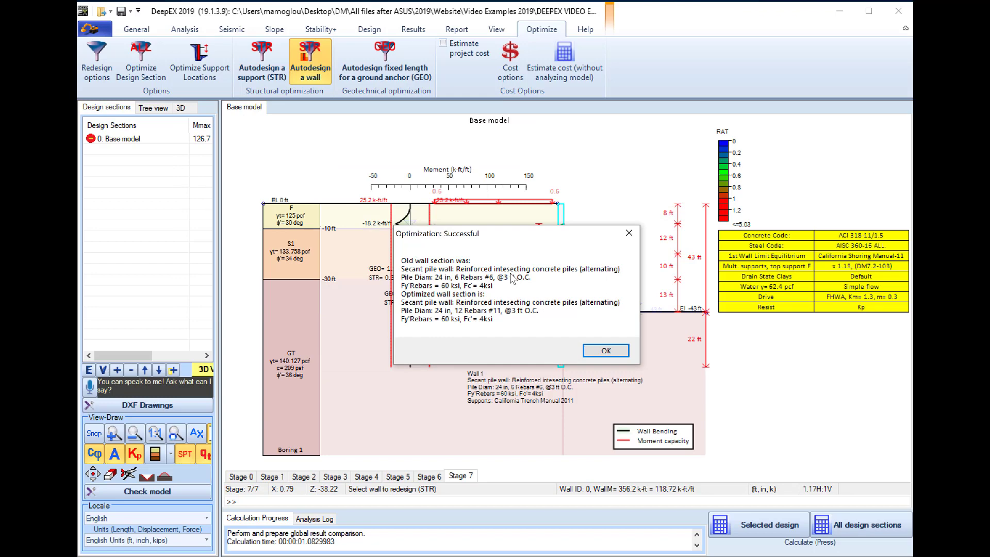
pyautogui.click(593, 351)
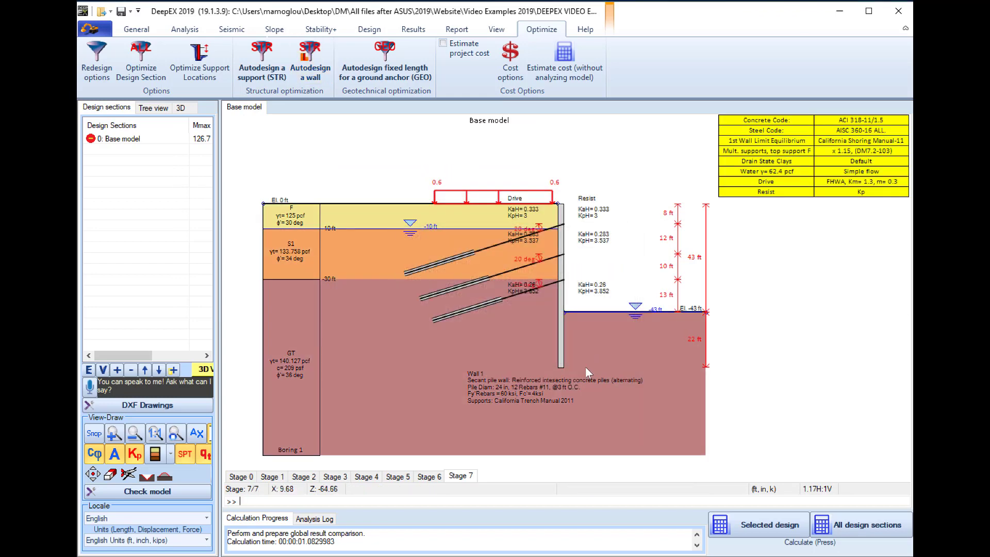
# Recalculate the selected design and review the wall displacement and STR wall ratios in the extended summary.
pyautogui.click(762, 527)
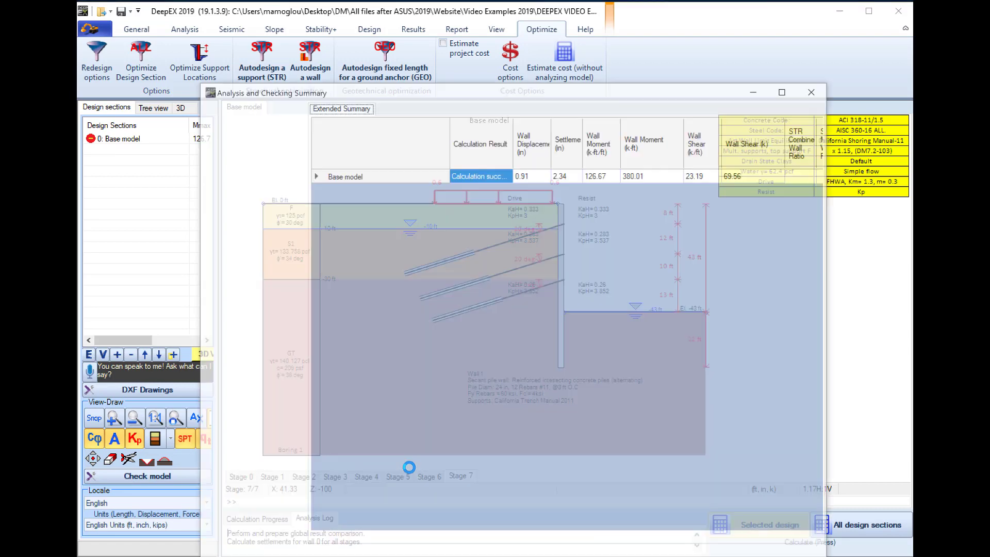
pyautogui.click(539, 180)
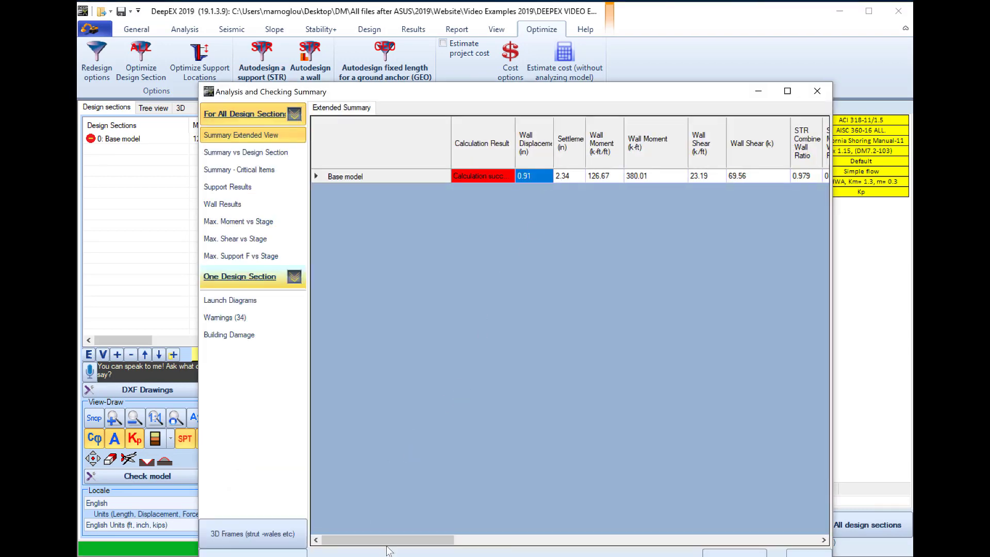
pyautogui.moveTo(388, 540); pyautogui.dragTo(466, 539)
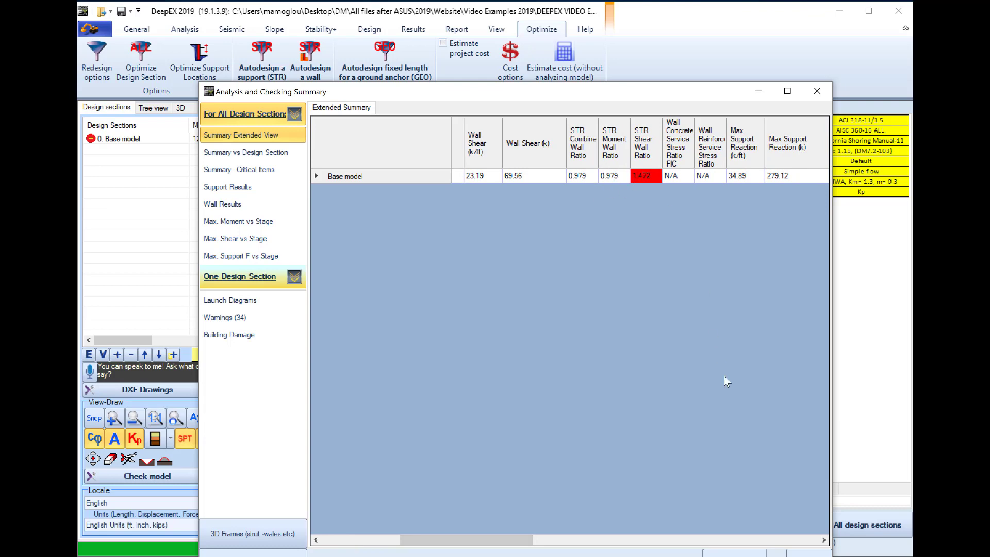
pyautogui.click(810, 554)
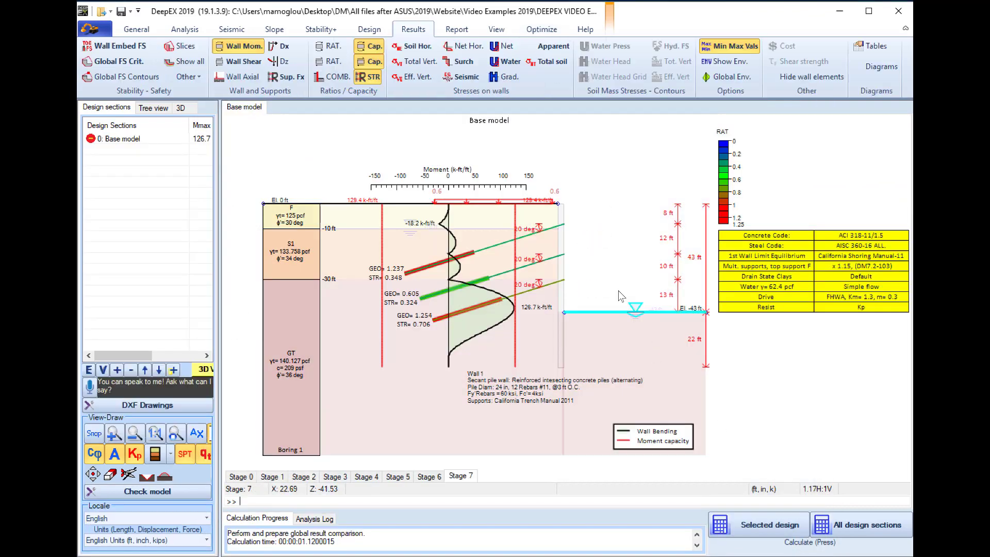
# Set the Wall 1 pile width to 3 ft and the horizontal spacing to 4 ft.
pyautogui.doubleClick(562, 302)
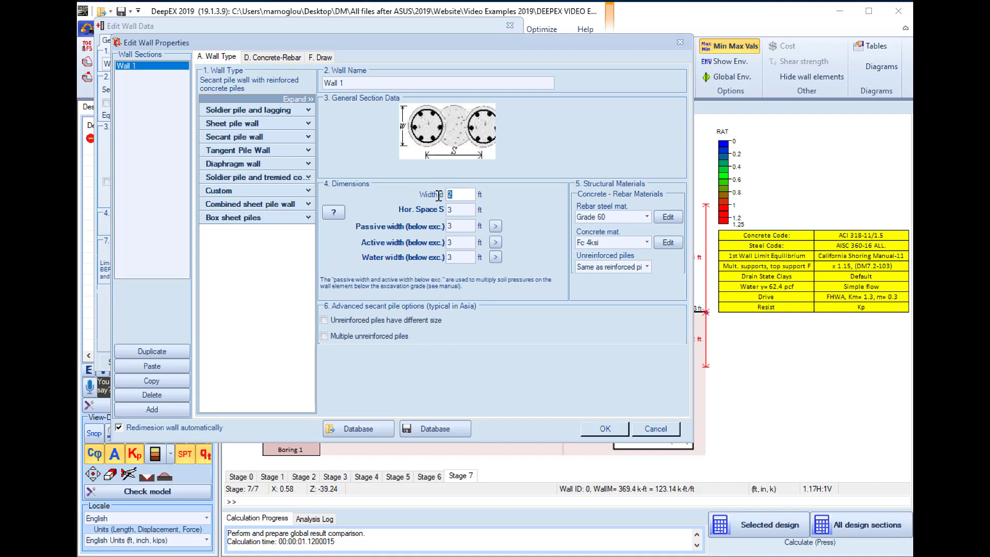
pyautogui.write('3')
pyautogui.press('Tab')
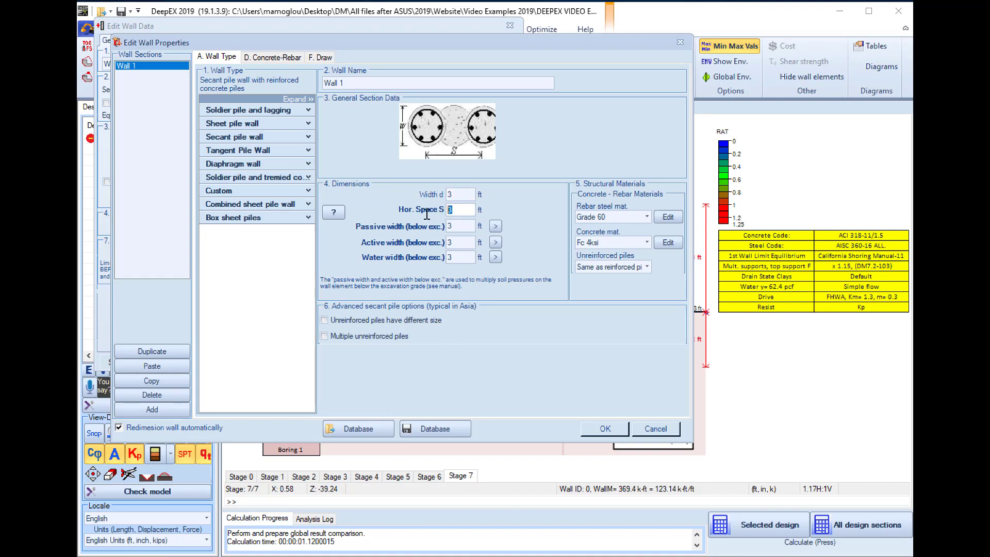
pyautogui.write('4')
pyautogui.click(460, 243)
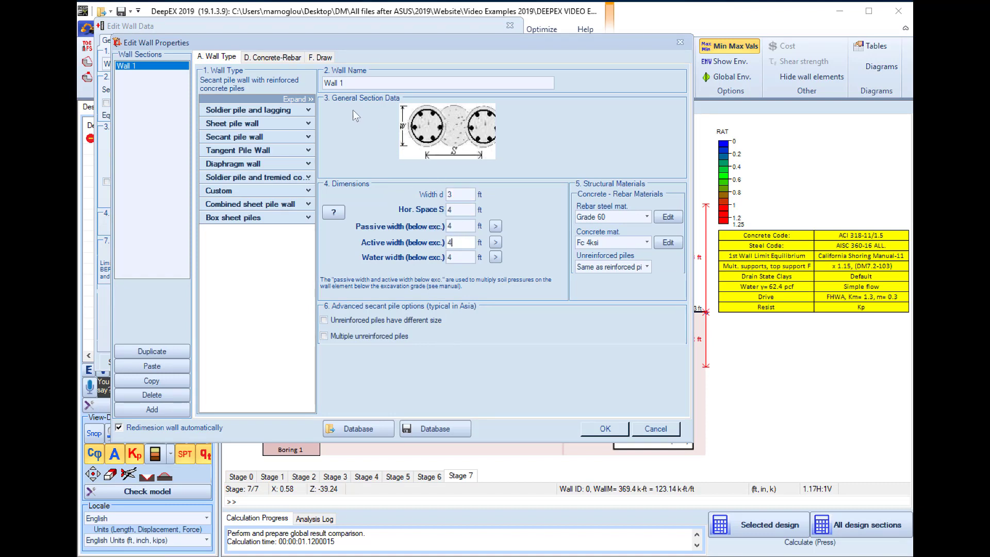
# Change the shear reinforcement of the Wall 1 section to #5 bars and accept the wall changes.
pyautogui.click(284, 59)
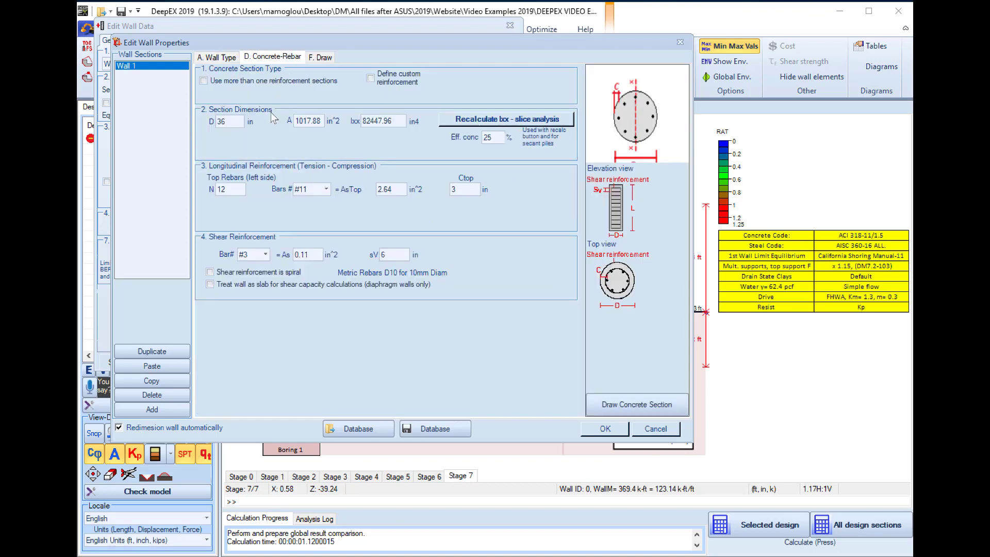
pyautogui.click(267, 257)
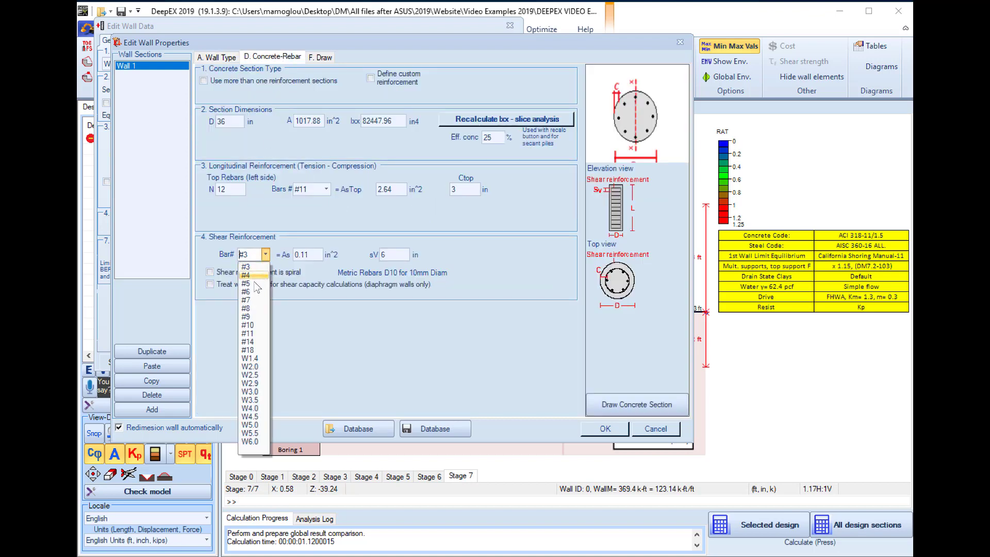
pyautogui.click(253, 282)
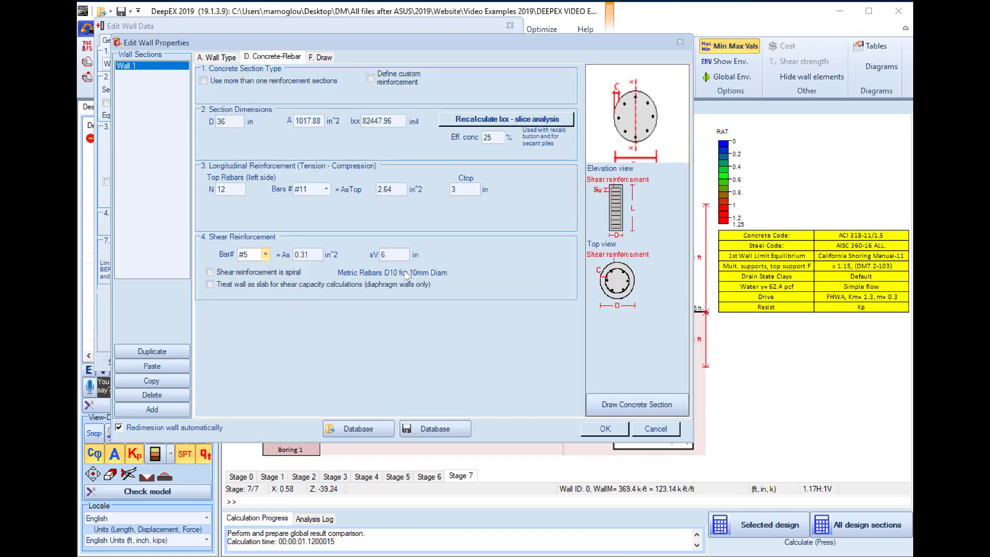
pyautogui.click(603, 428)
pyautogui.click(503, 326)
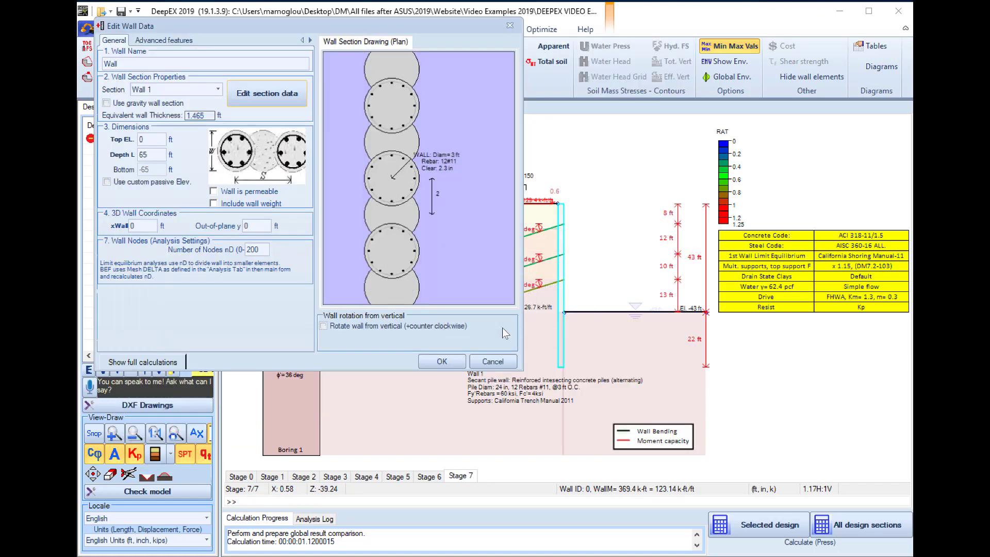
pyautogui.click(443, 361)
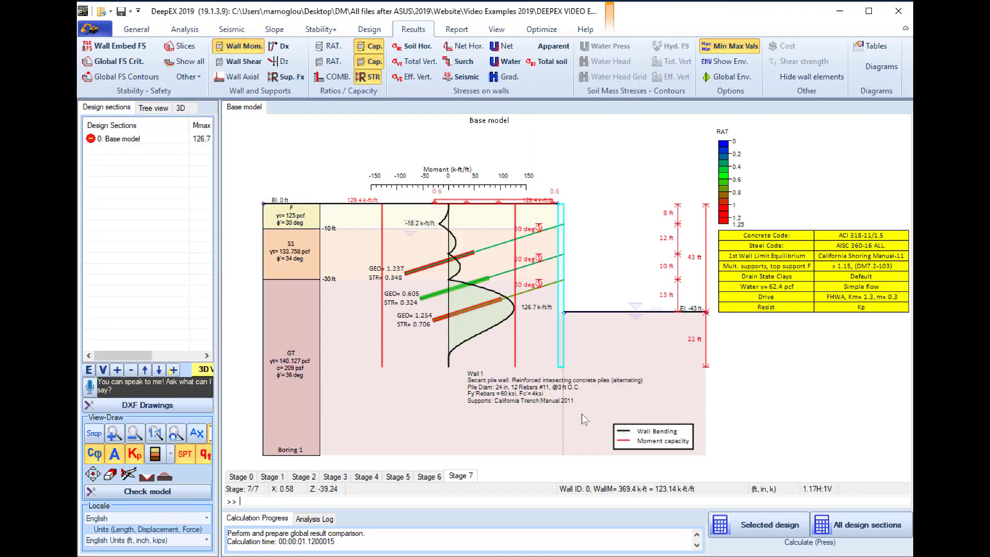
# Recalculate the selected design with the enlarged piles and review the wall displacement and support ratios in the summary.
pyautogui.click(770, 524)
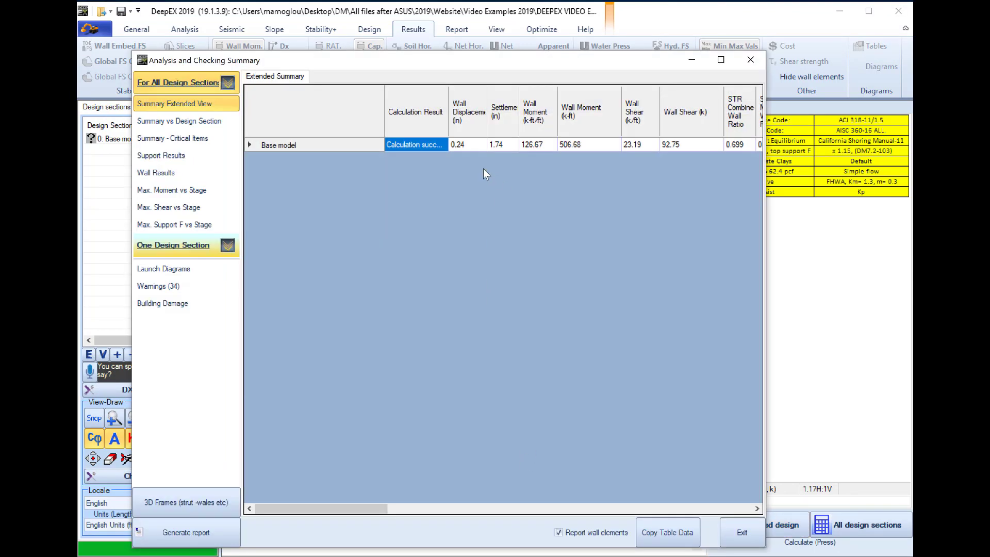
pyautogui.click(464, 149)
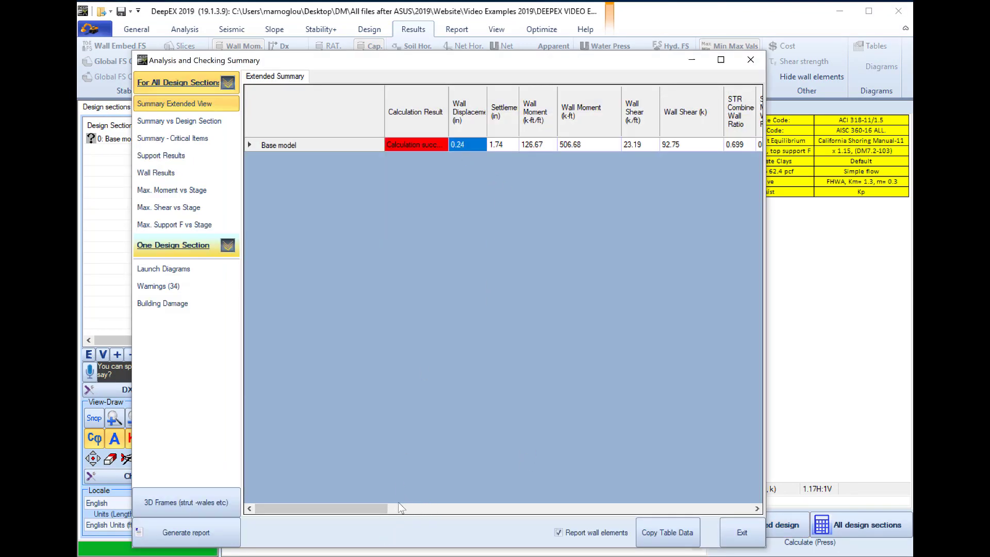
pyautogui.moveTo(380, 508); pyautogui.dragTo(546, 454)
pyautogui.click(741, 532)
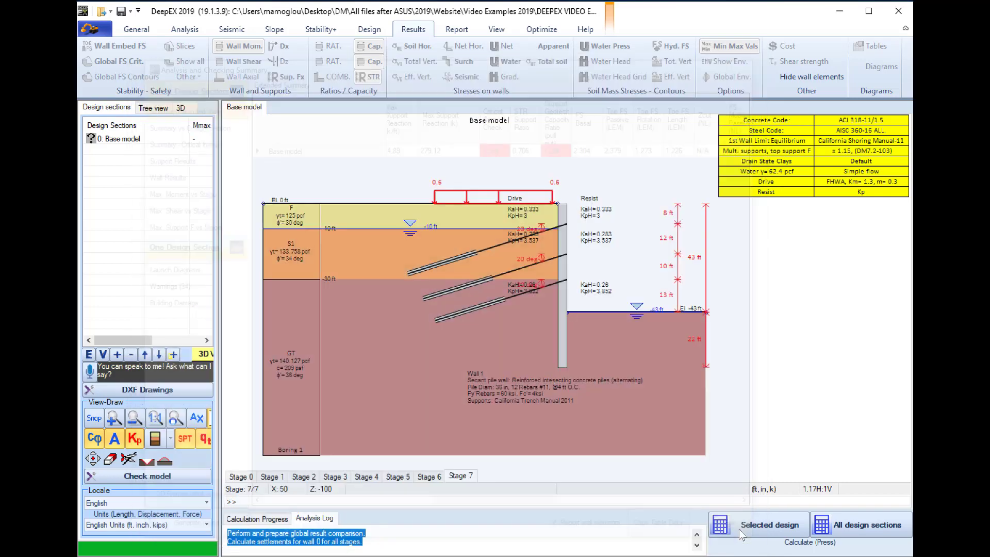
# Autodesign the fixed length of the lowest ground anchor for geotechnical capacity.
pyautogui.click(529, 32)
pyautogui.click(394, 56)
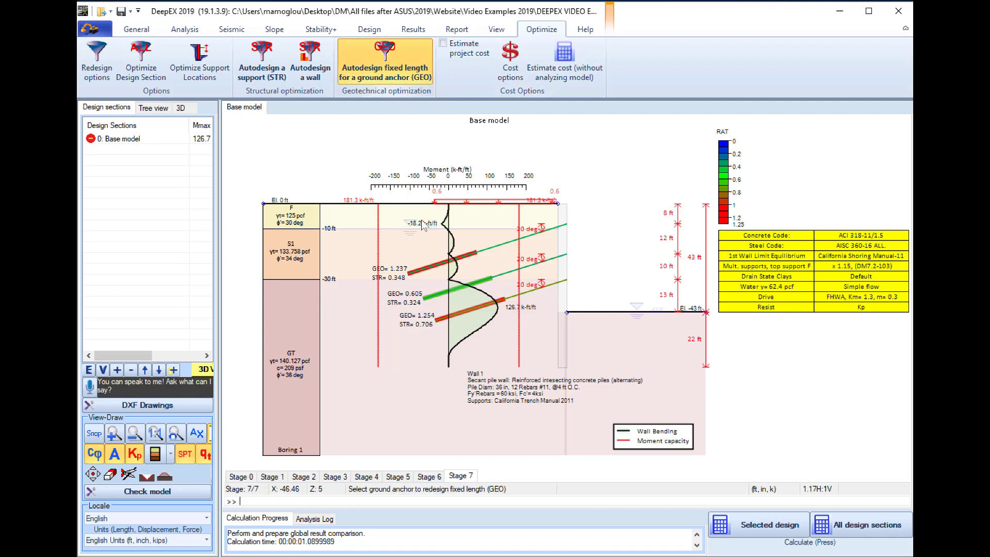
pyautogui.click(446, 322)
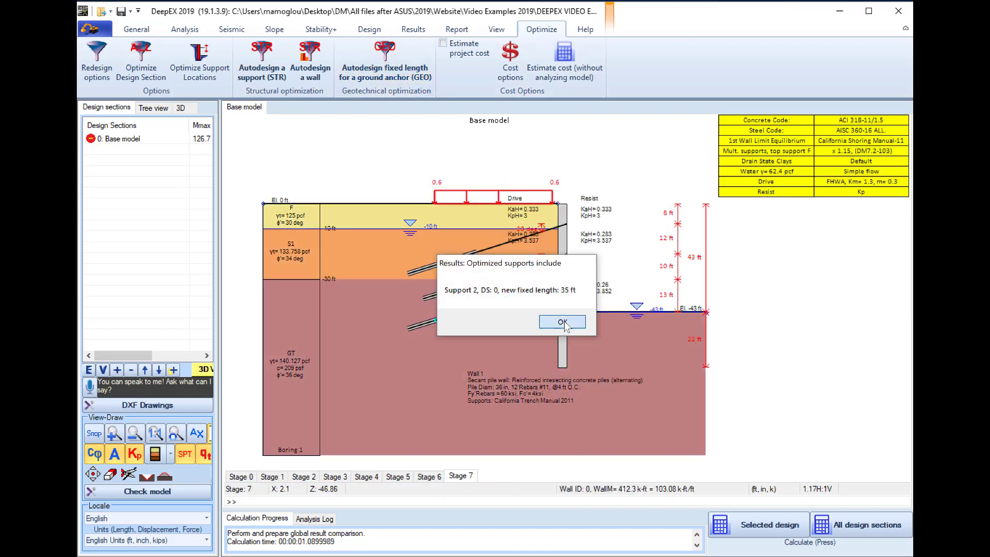
pyautogui.click(563, 322)
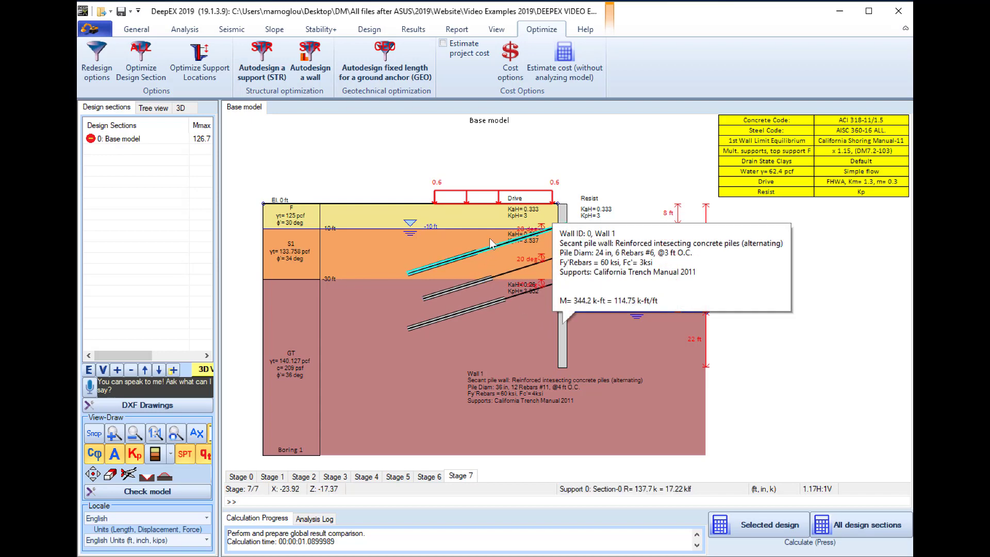
# Recalculate the selected design and check the lowest anchor's GEO and STR ratios on the model.
pyautogui.click(721, 523)
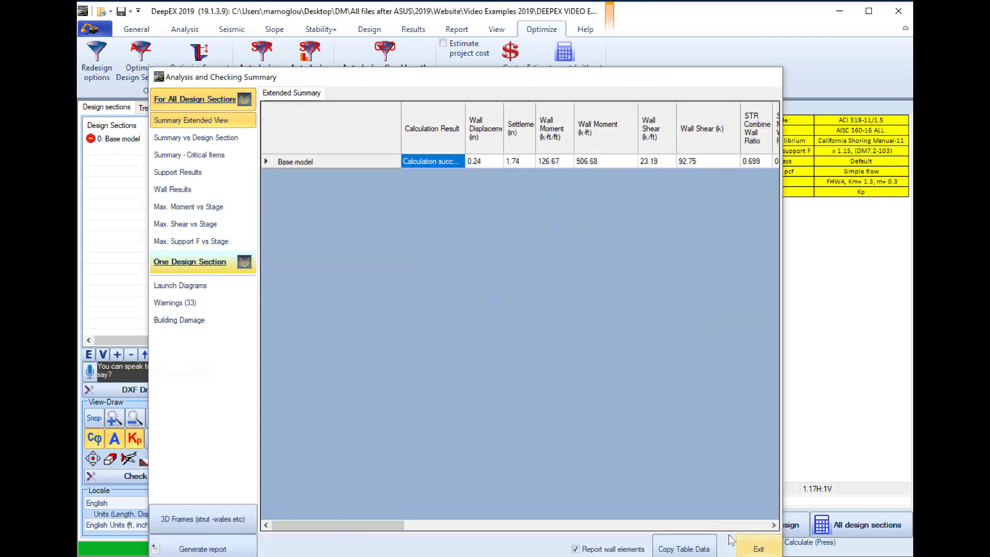
pyautogui.click(743, 546)
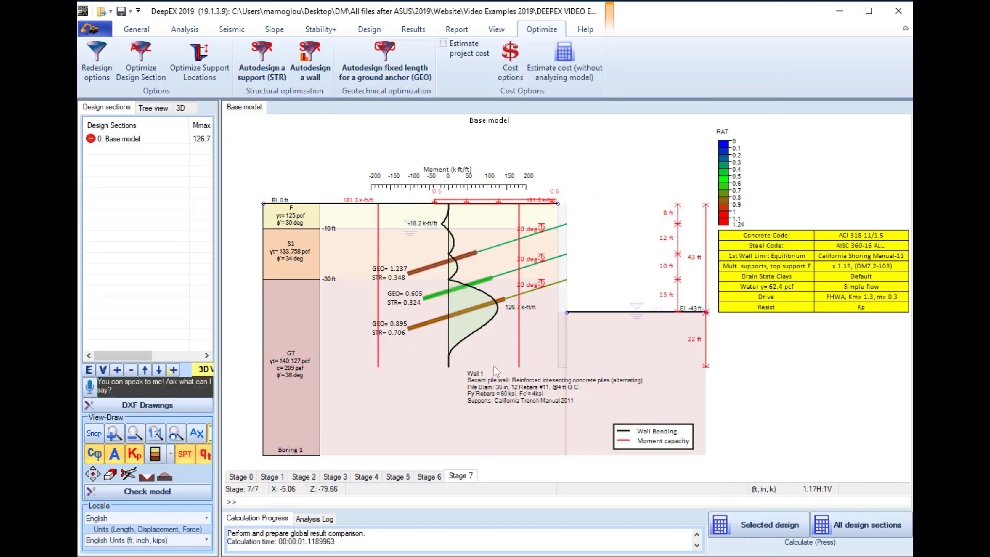
pyautogui.moveTo(462, 336)
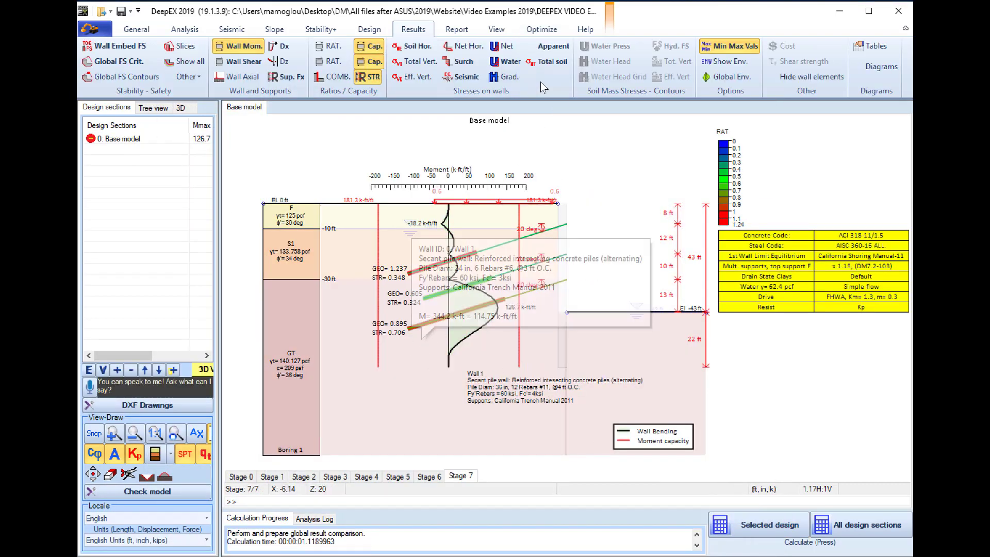
# Autodesign the fixed length of the uppermost ground anchor for geotechnical capacity.
pyautogui.click(544, 30)
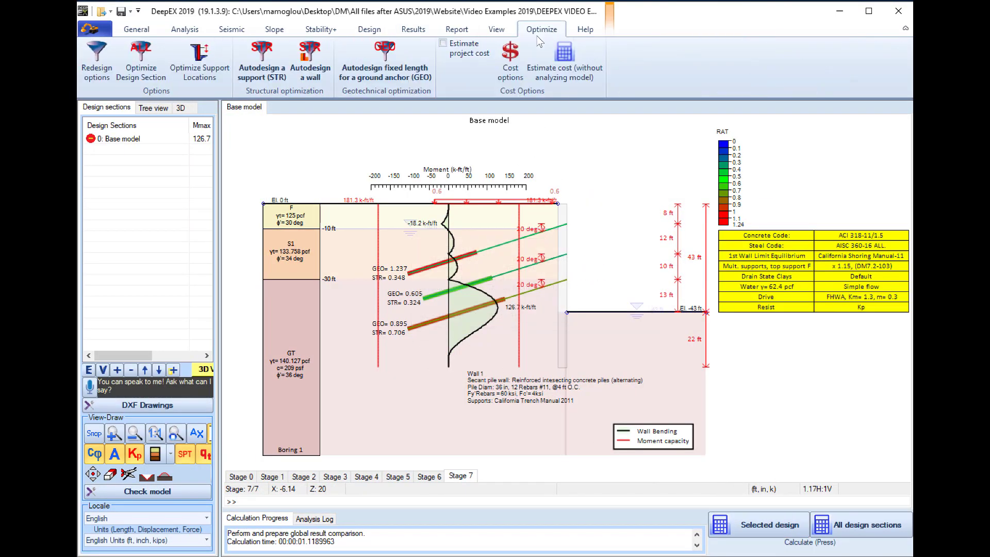
pyautogui.click(385, 58)
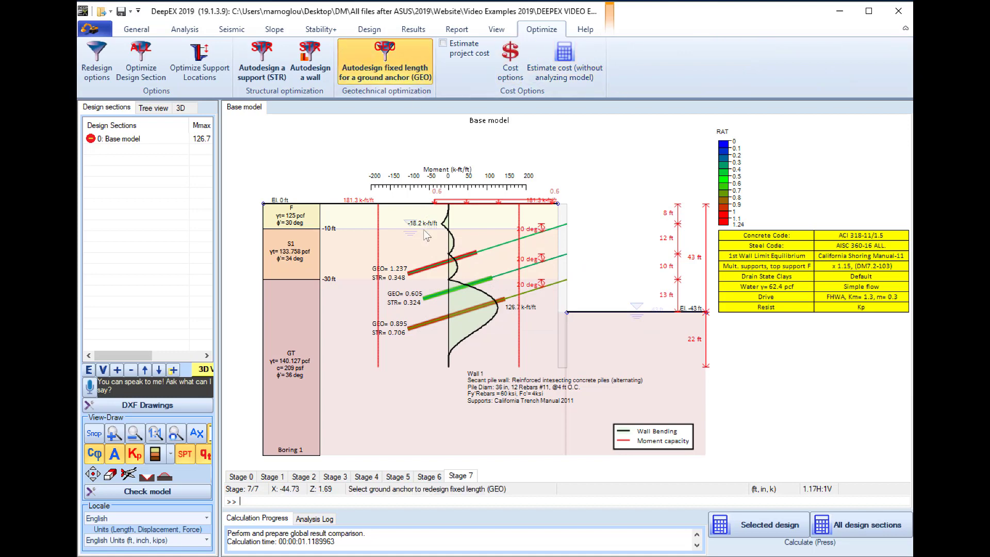
pyautogui.click(422, 273)
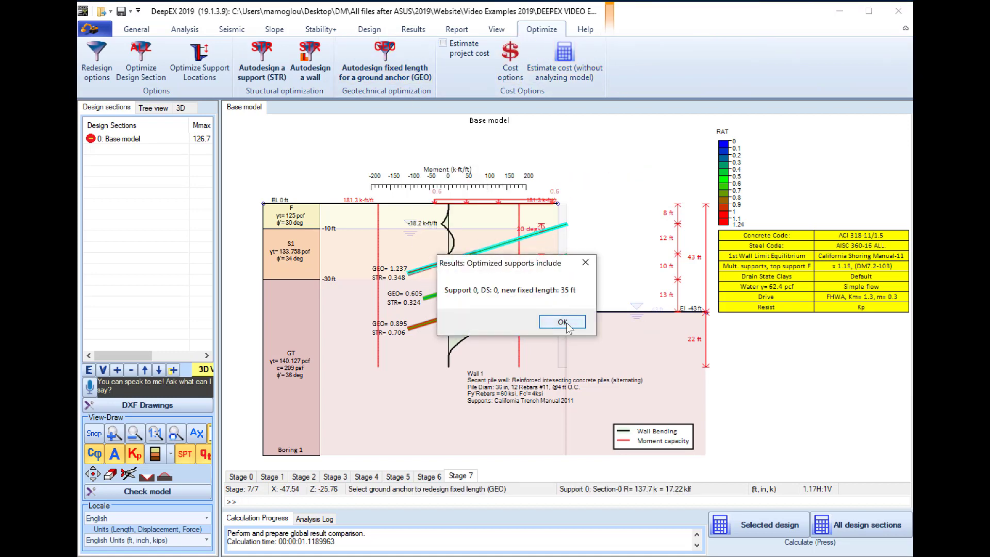
pyautogui.click(563, 323)
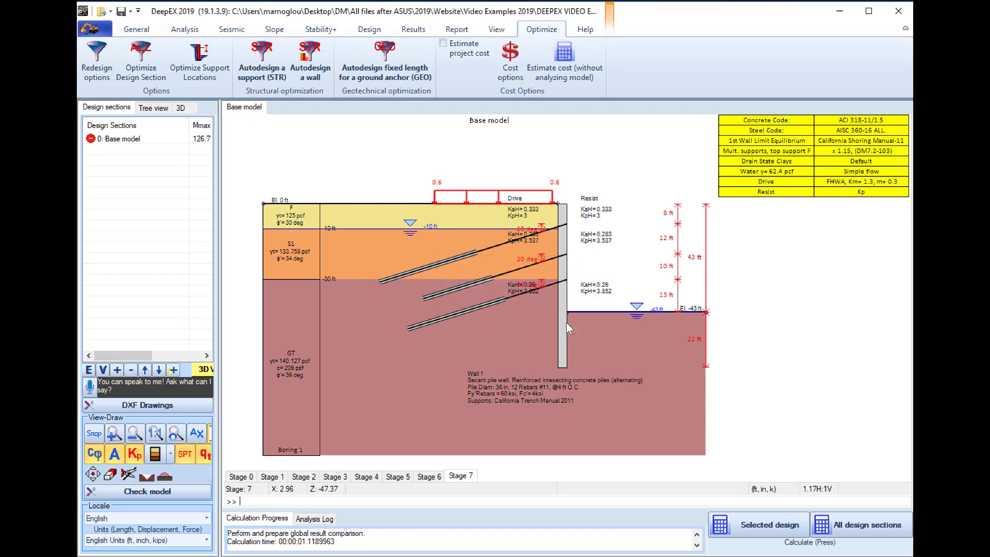
# Recalculate the selected design and review the wall displacement, support ratios and toe safety factors in the summary.
pyautogui.click(740, 524)
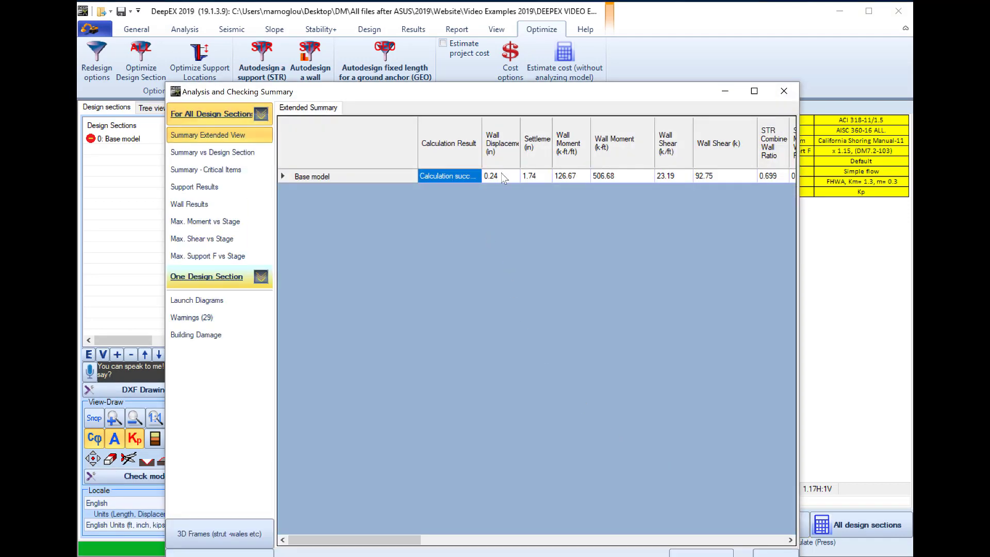
pyautogui.click(502, 175)
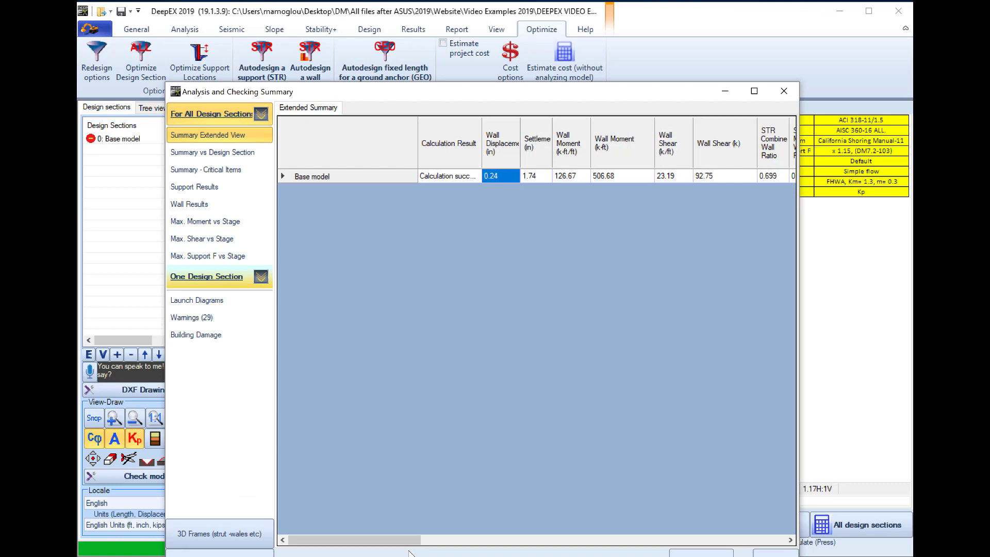
pyautogui.moveTo(407, 539); pyautogui.dragTo(581, 538)
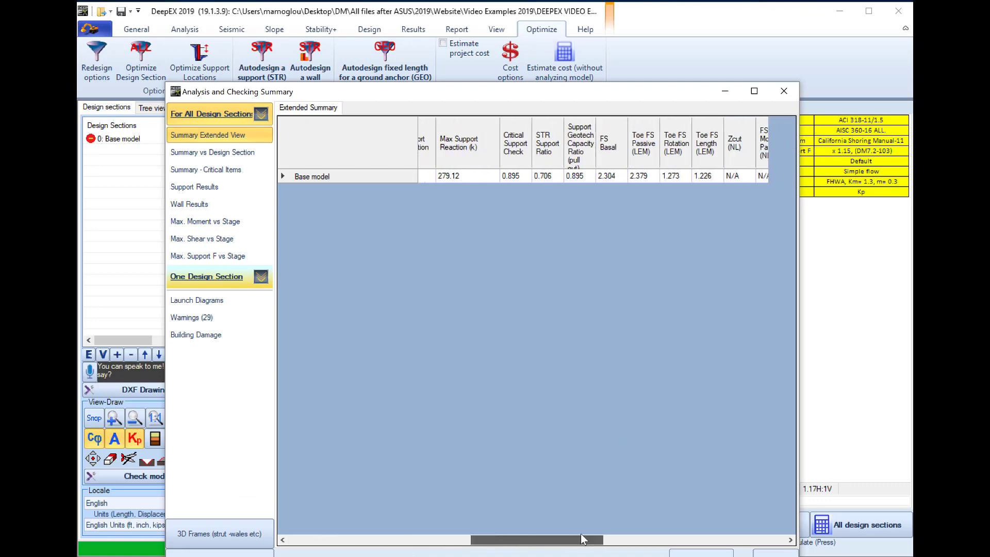
pyautogui.click(784, 554)
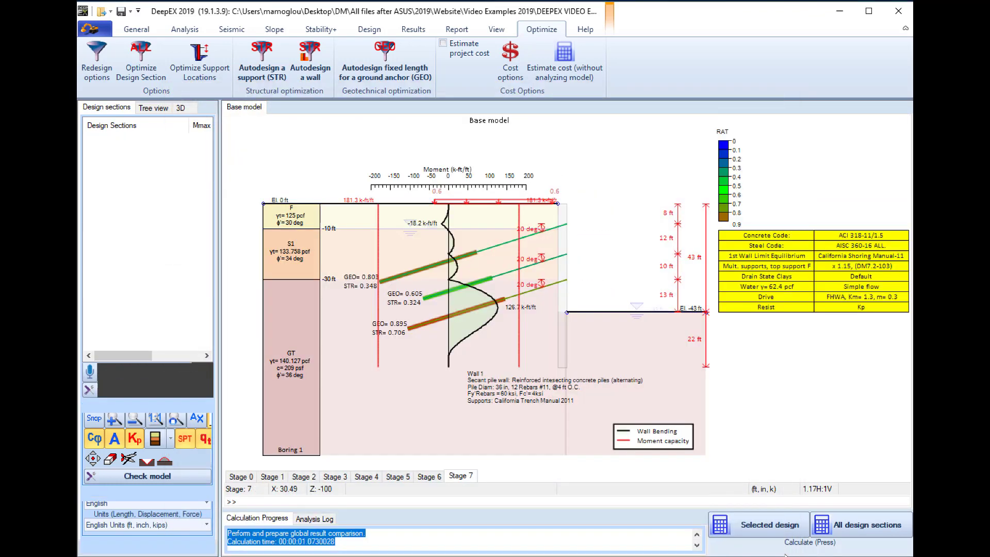
# Review the wall moments and support ratios of the redesigned model at Stages 6 and 5.
pyautogui.click(425, 477)
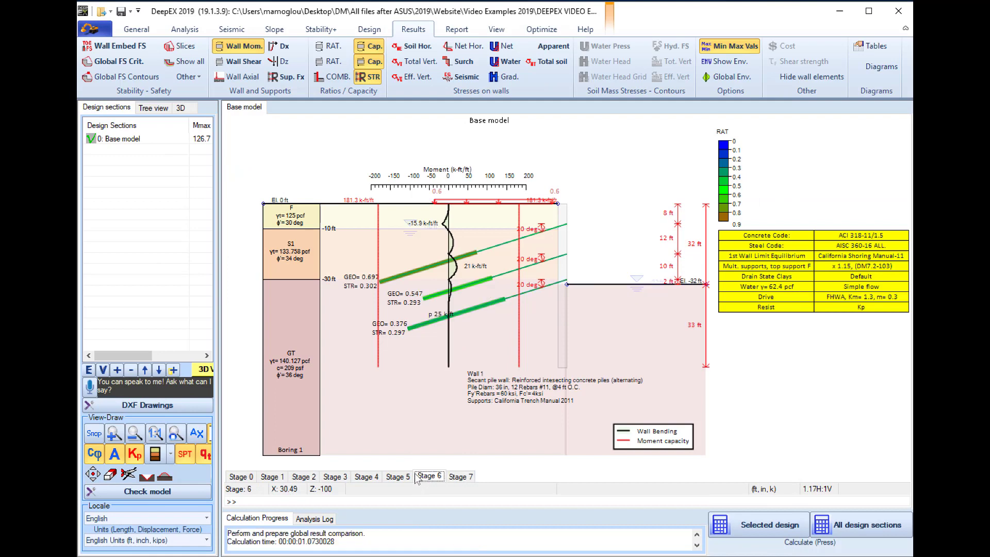
pyautogui.click(401, 475)
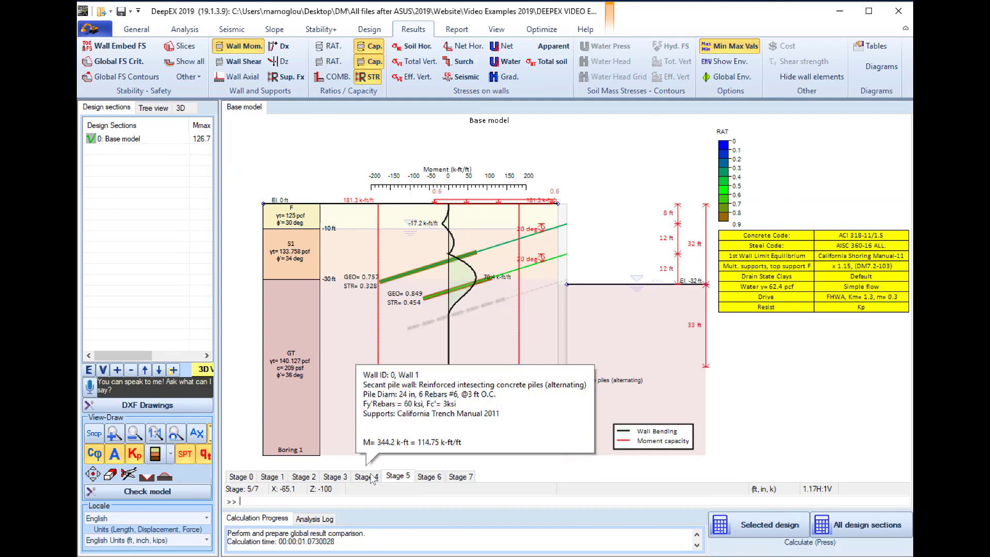